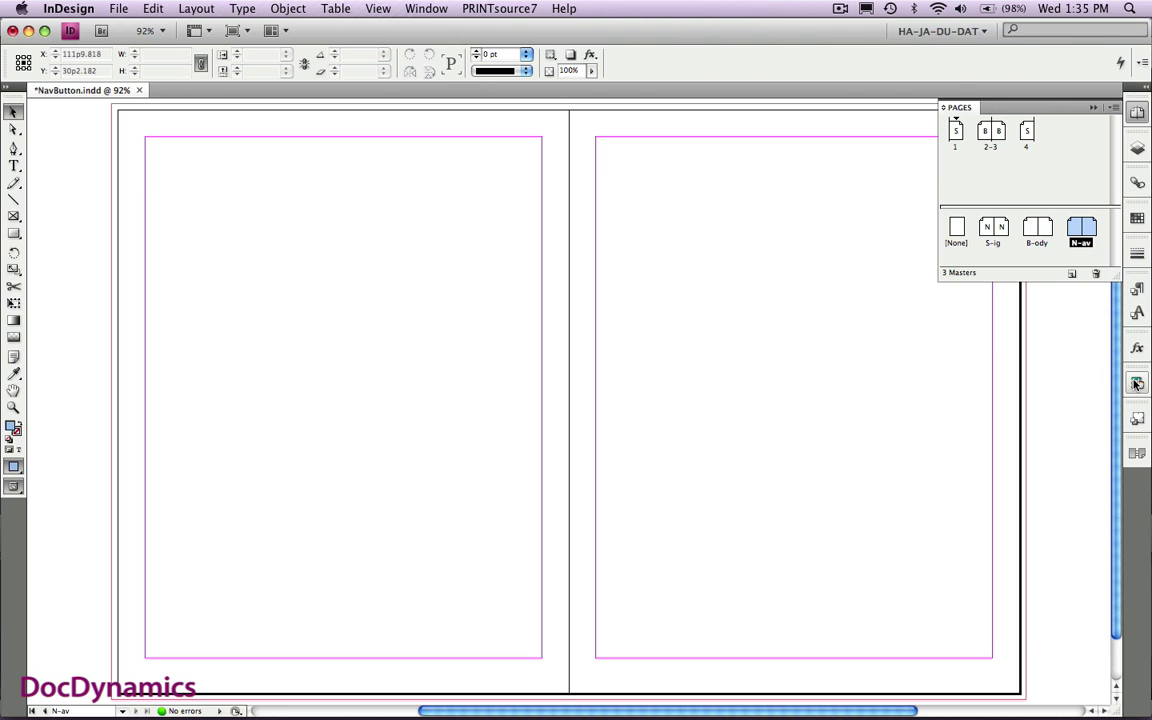
# Place the blue right-pointing arrow, sample button 34, in the bottom margin of the N-av master's right page.
pyautogui.click(1135, 382)
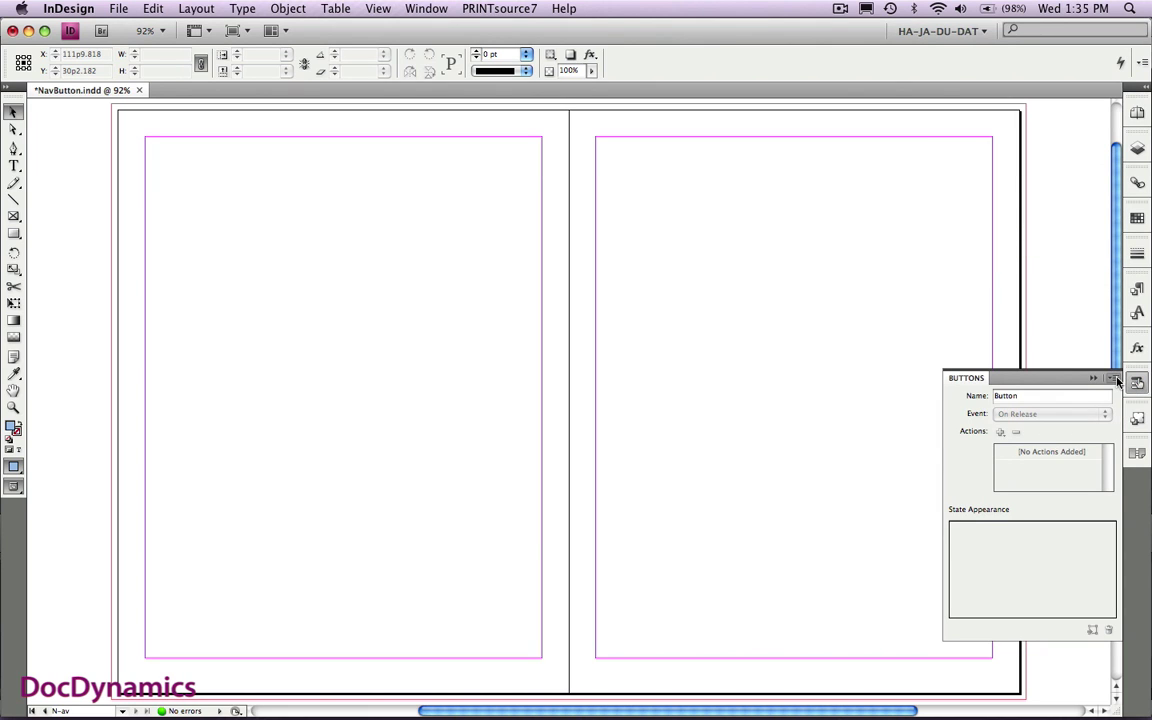
pyautogui.click(1115, 378)
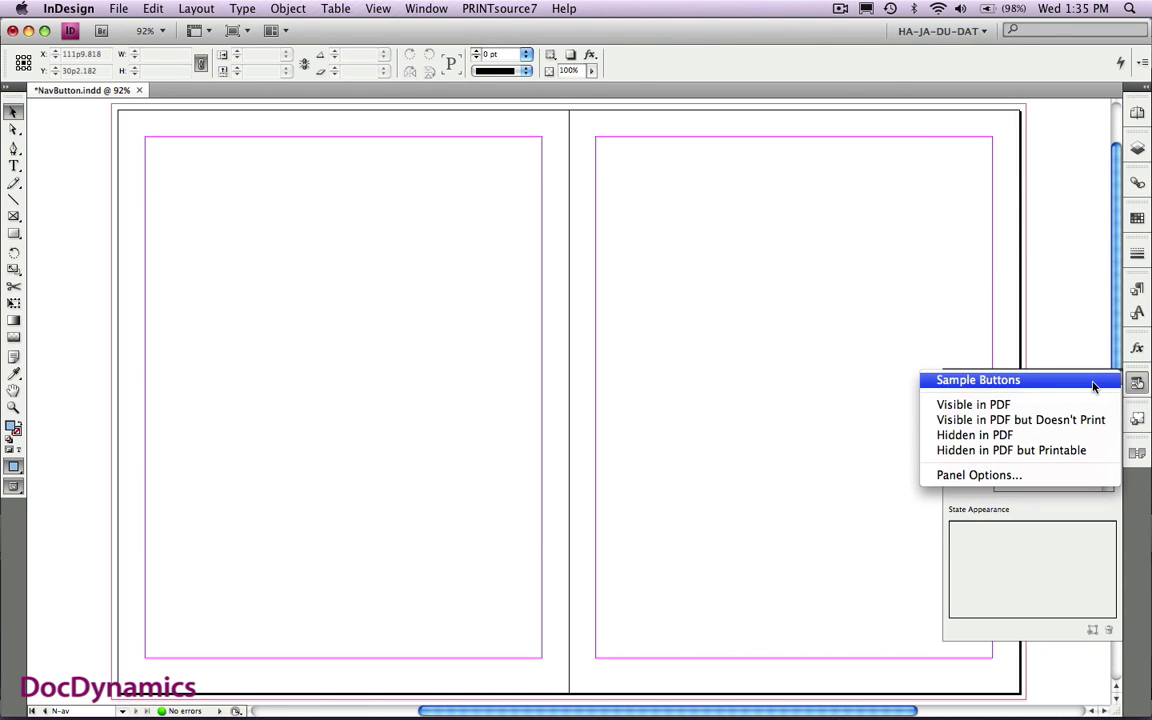
pyautogui.click(1094, 387)
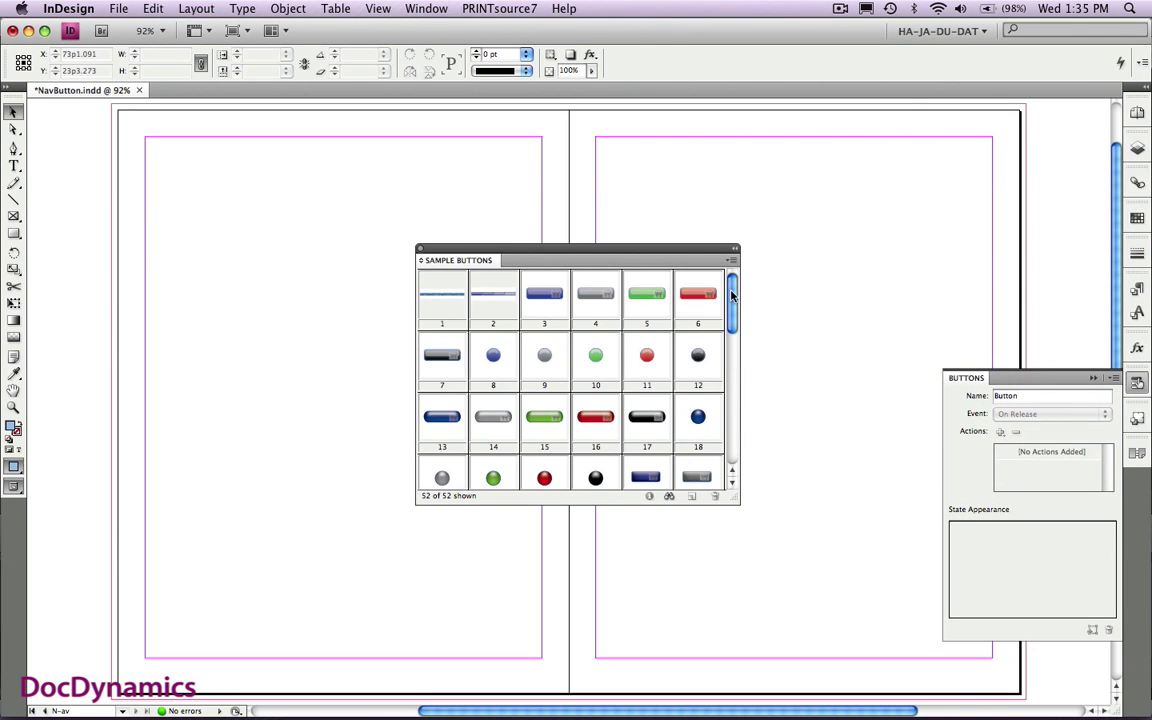
pyautogui.moveTo(732, 293); pyautogui.dragTo(734, 357)
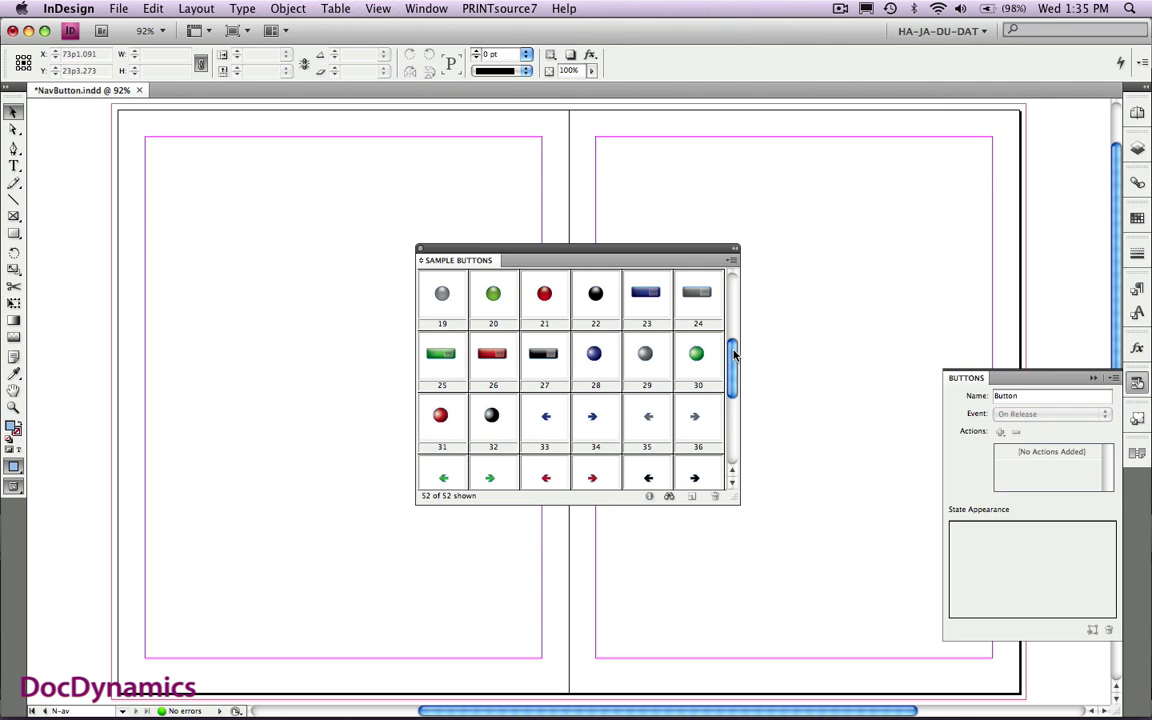
pyautogui.click(598, 424)
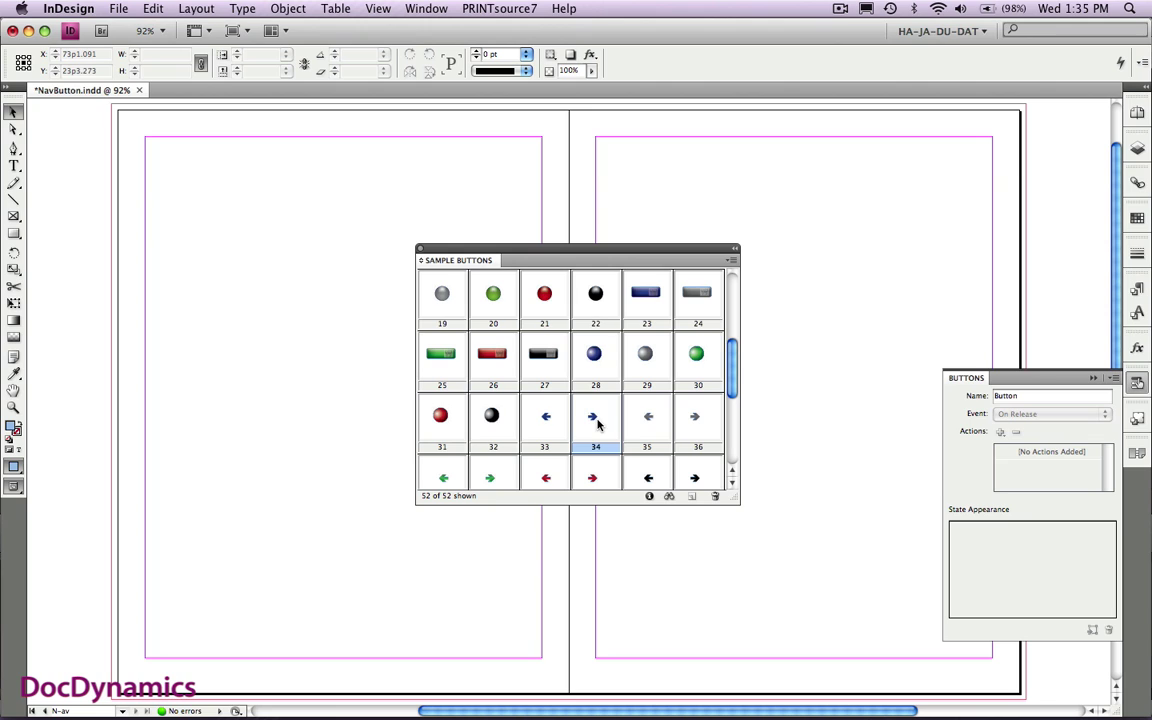
pyautogui.moveTo(598, 424); pyautogui.dragTo(815, 675)
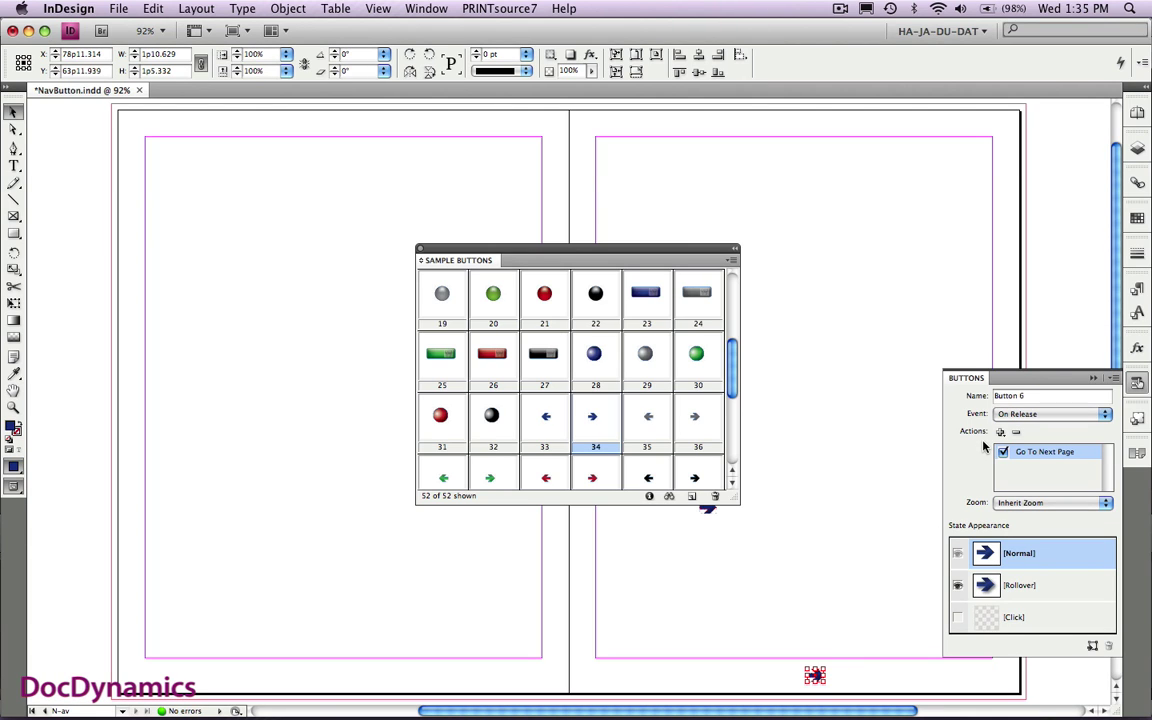
# Place the blue left-pointing arrow, sample button 33, beside the first arrow on the Nav layer and bring the two closer together.
pyautogui.click(545, 420)
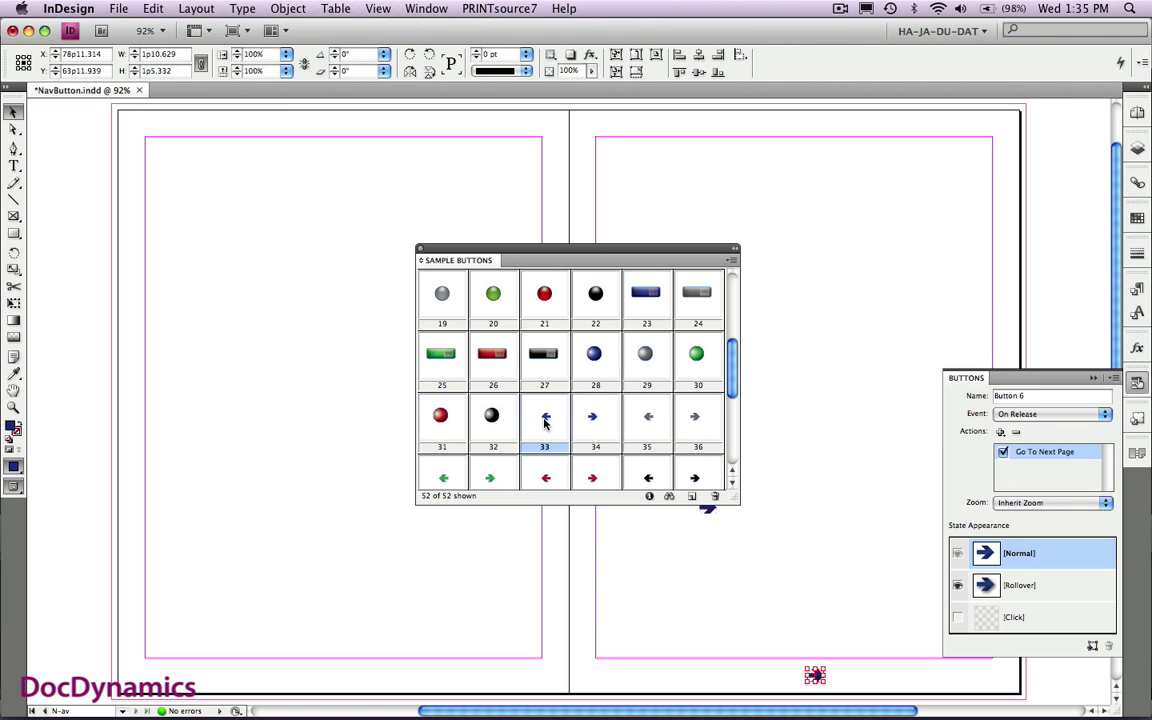
pyautogui.moveTo(545, 422); pyautogui.dragTo(766, 677)
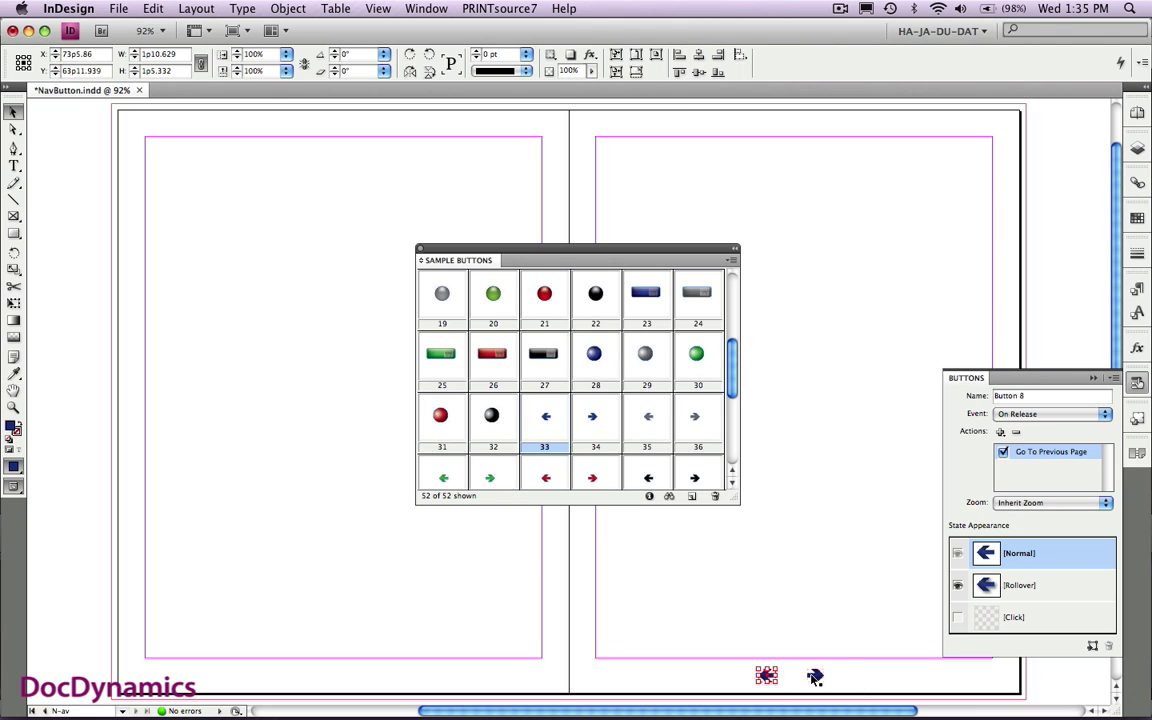
pyautogui.click(1139, 148)
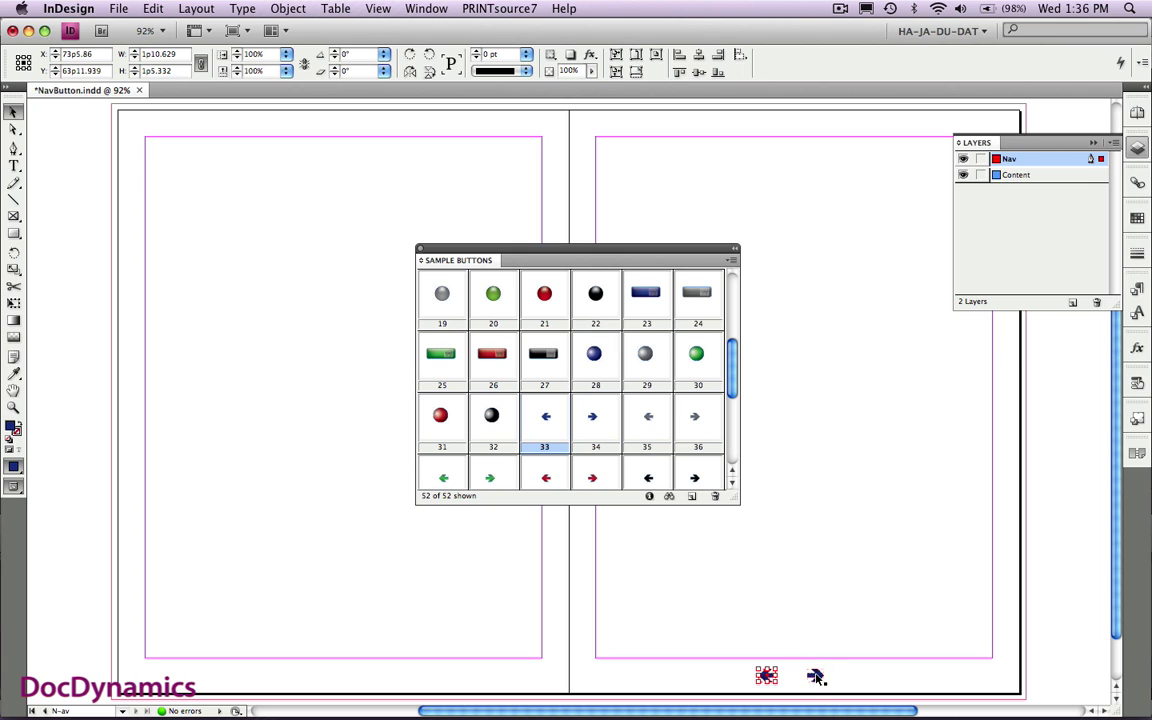
pyautogui.moveTo(816, 677)
pyautogui.mouseDown()
pyautogui.moveTo(743, 667)
pyautogui.moveTo(803, 678)
pyautogui.mouseUp()
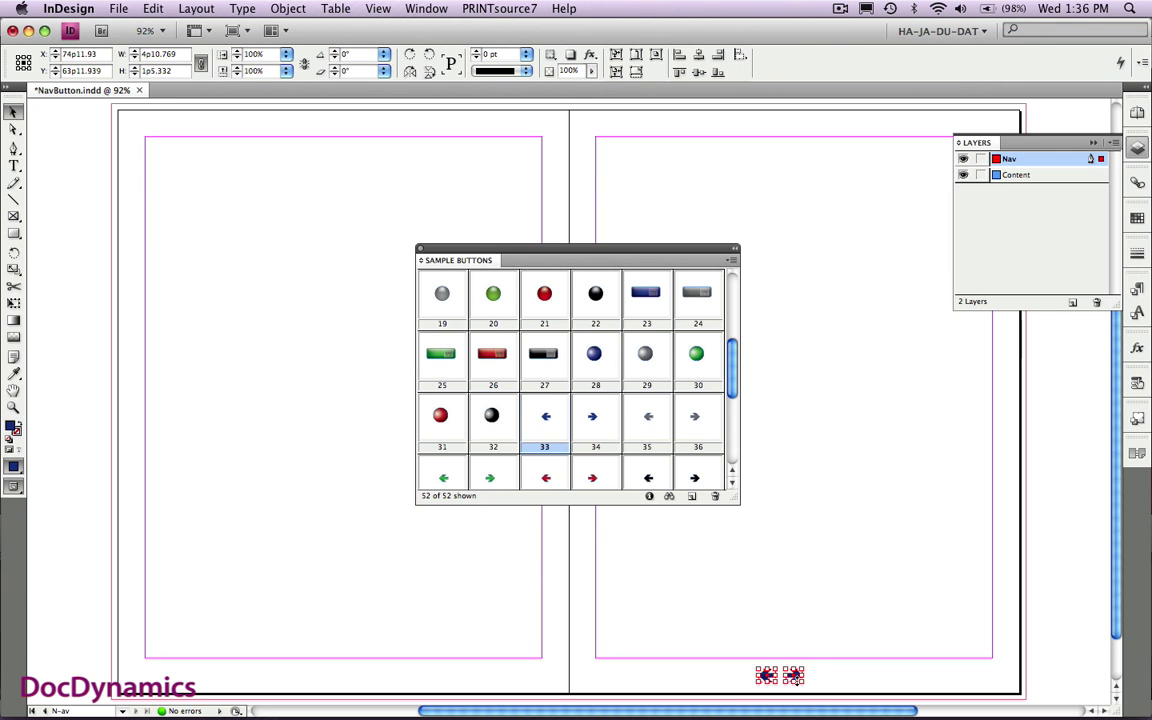
# Group the two arrow buttons and enlarge the group to about 7p4 wide by 2p2 high.
pyautogui.press('super+g')
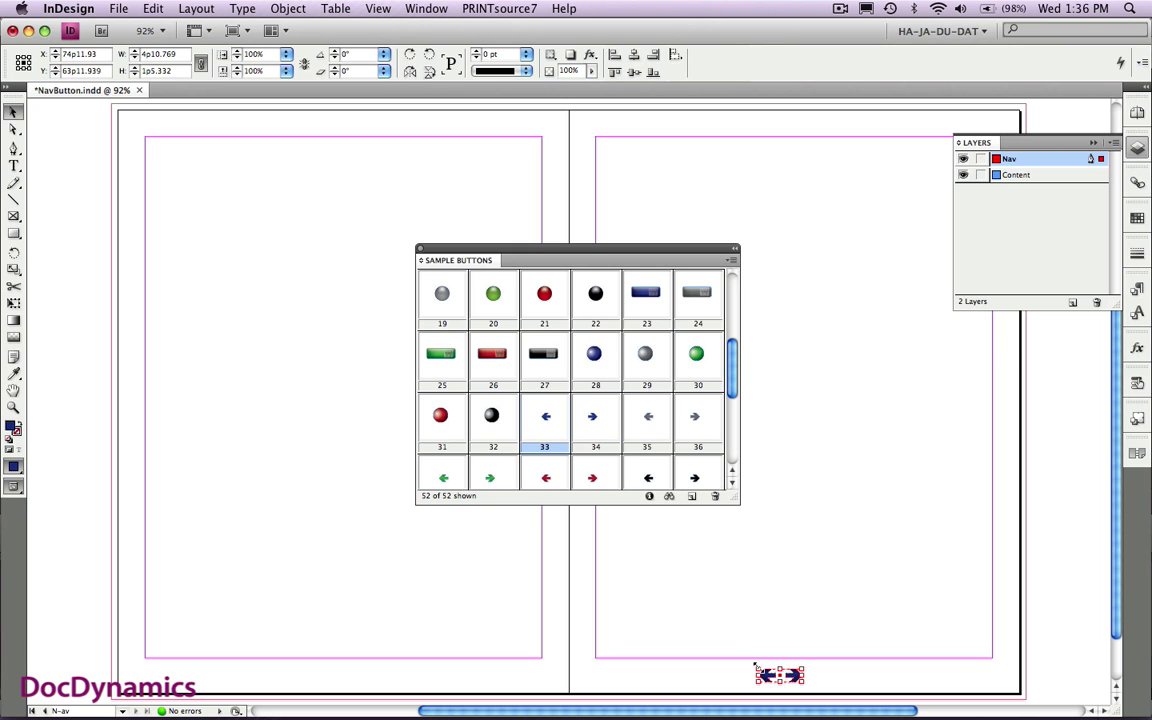
pyautogui.moveTo(757, 666); pyautogui.dragTo(746, 660)
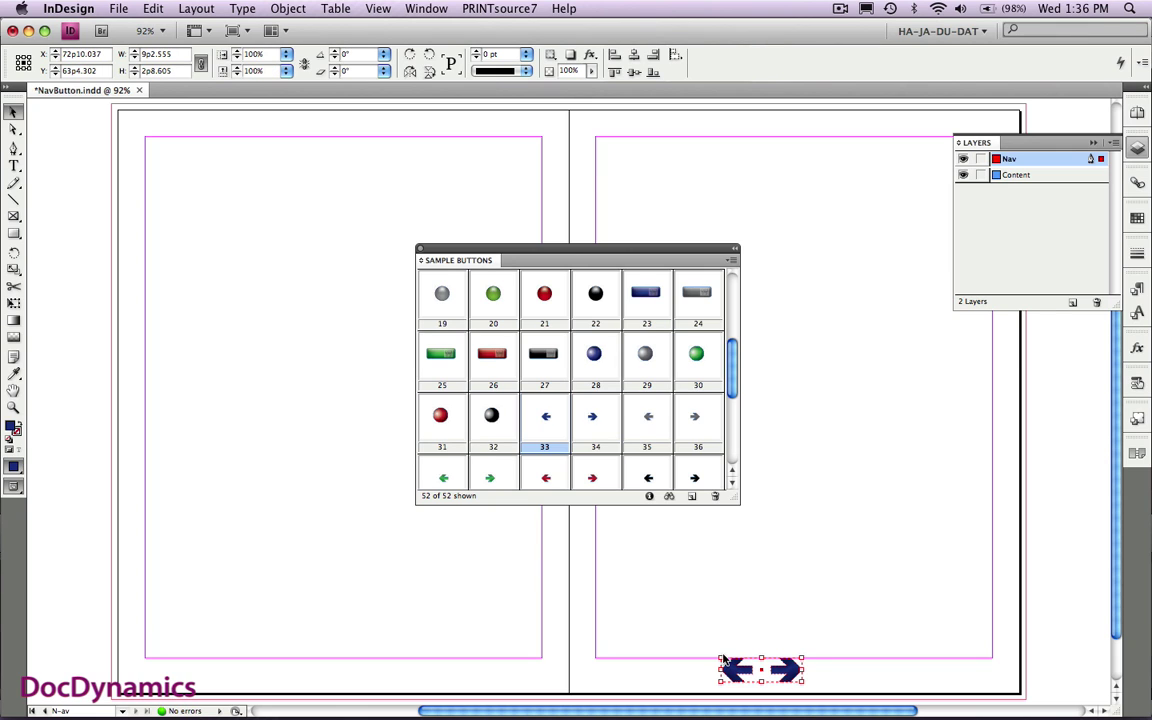
pyautogui.moveTo(717, 652); pyautogui.dragTo(736, 670)
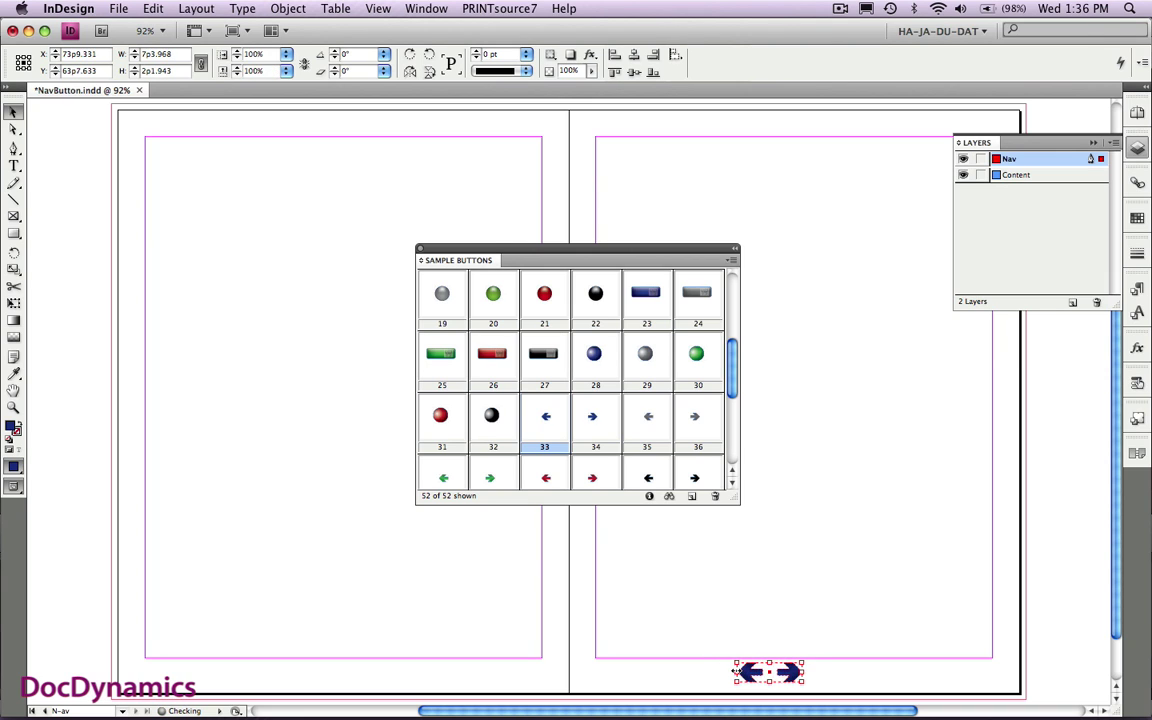
pyautogui.click(836, 673)
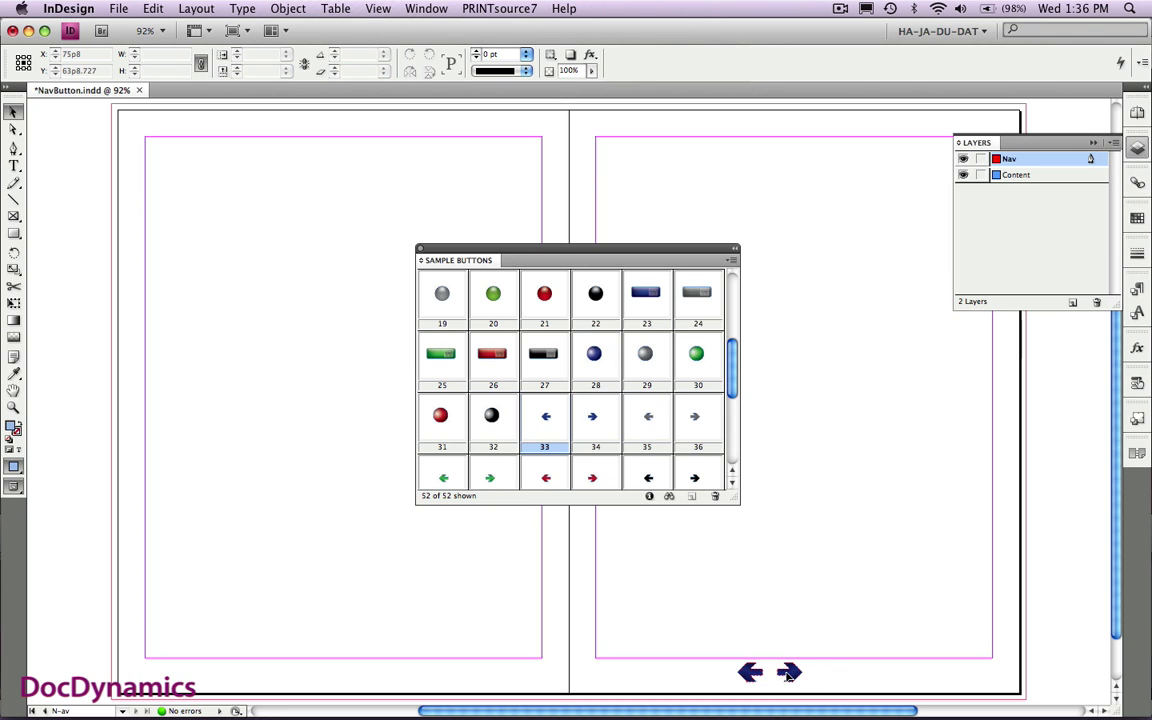
# Move the arrow group to about X 76p6, Y 64p0 in the bottom margin and close the sample button library.
pyautogui.moveTo(788, 675); pyautogui.dragTo(814, 679)
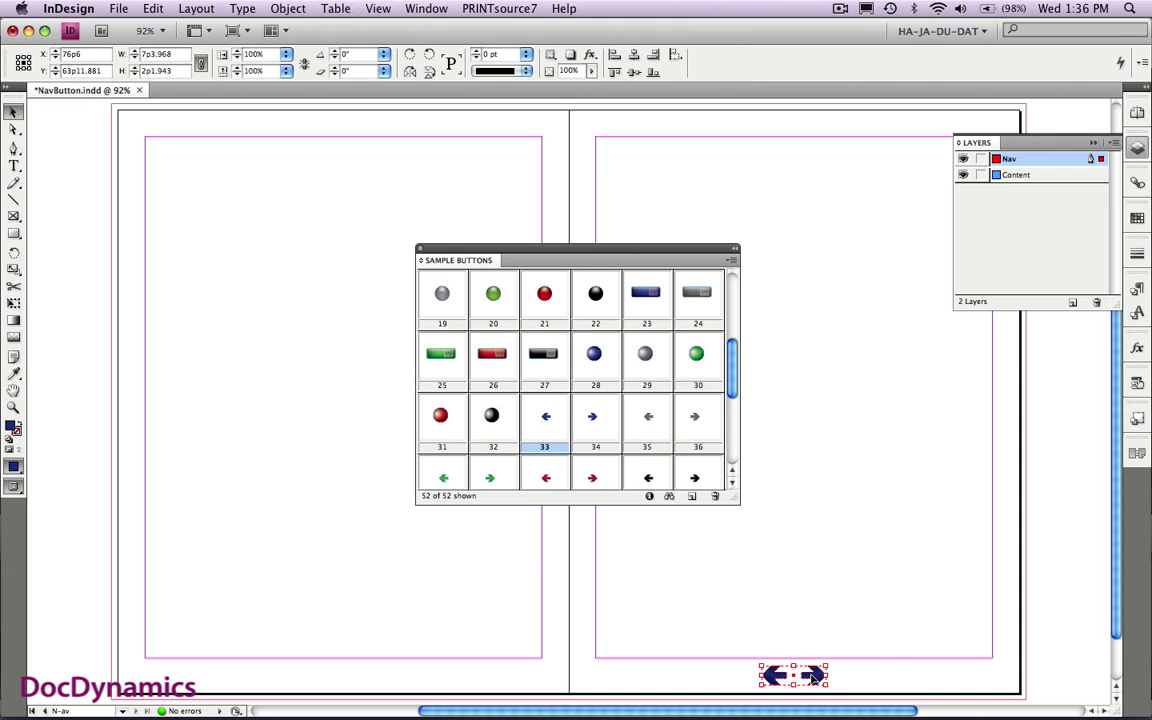
pyautogui.click(899, 683)
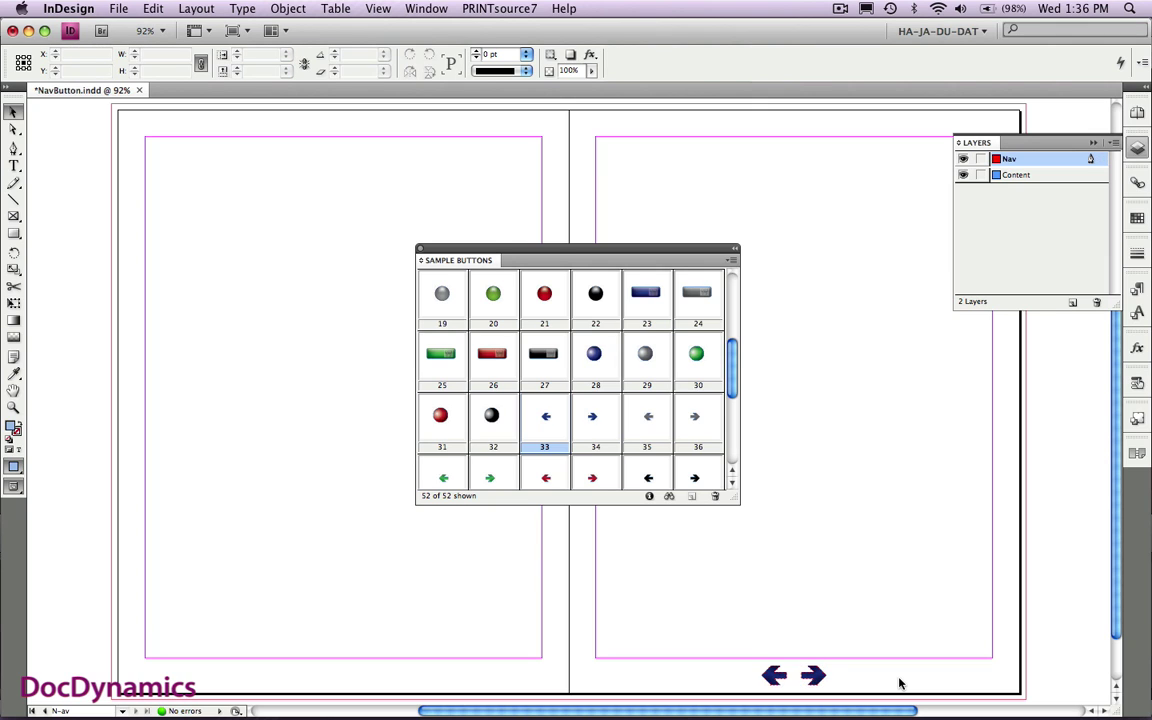
pyautogui.click(420, 249)
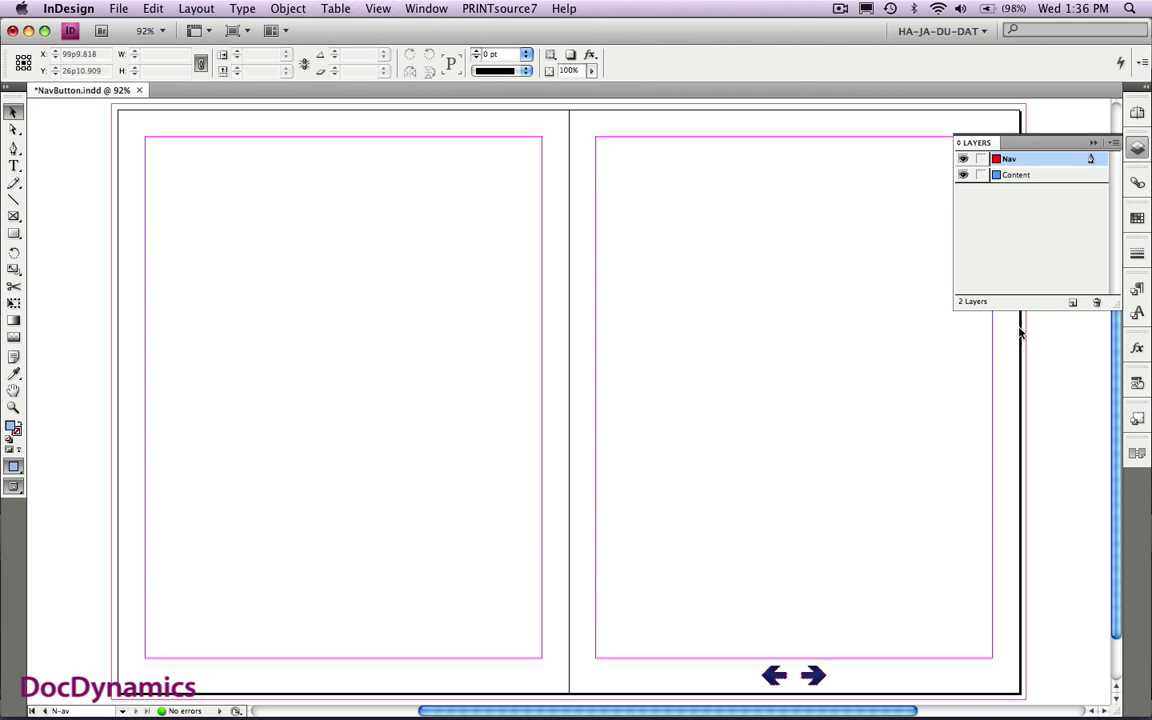
# Base the B-ody master spread on the N-av master.
pyautogui.click(1137, 116)
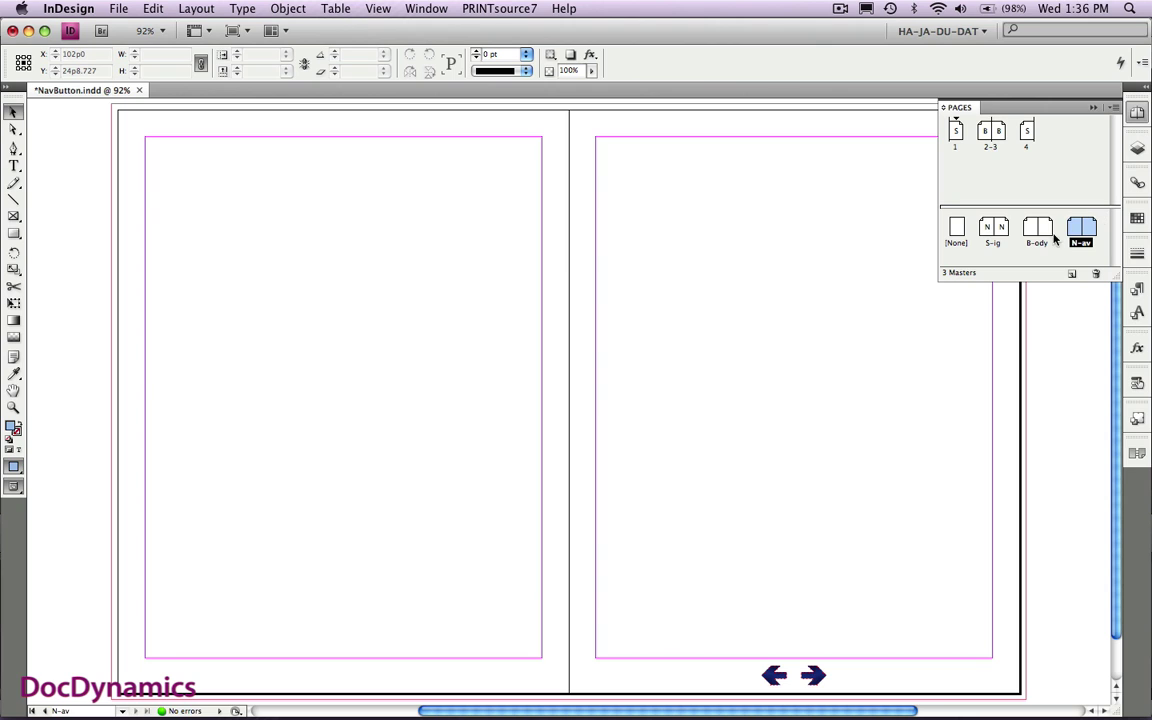
pyautogui.click(1042, 230)
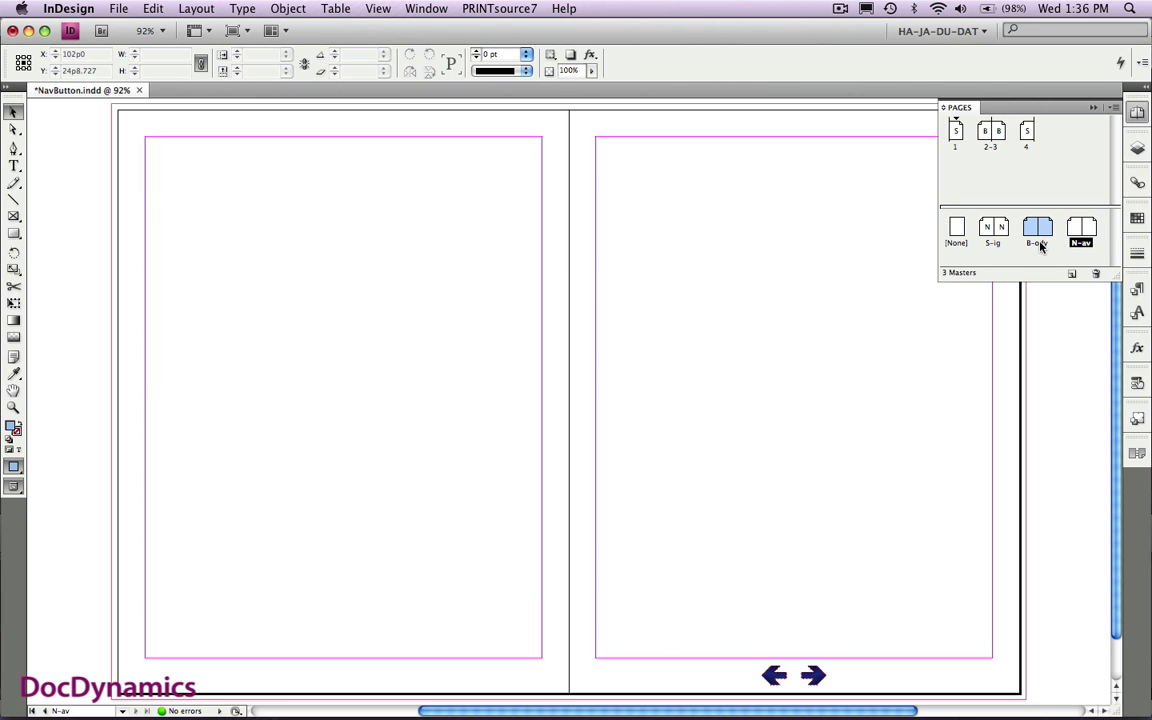
pyautogui.click(1115, 108)
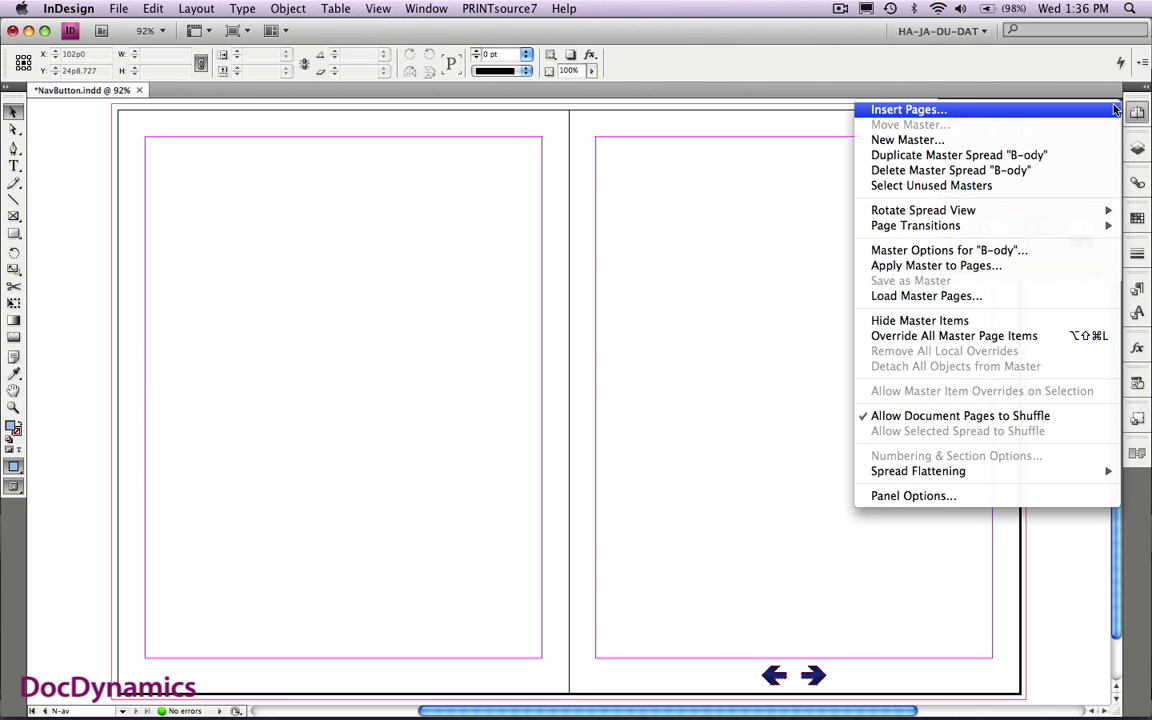
pyautogui.click(1030, 250)
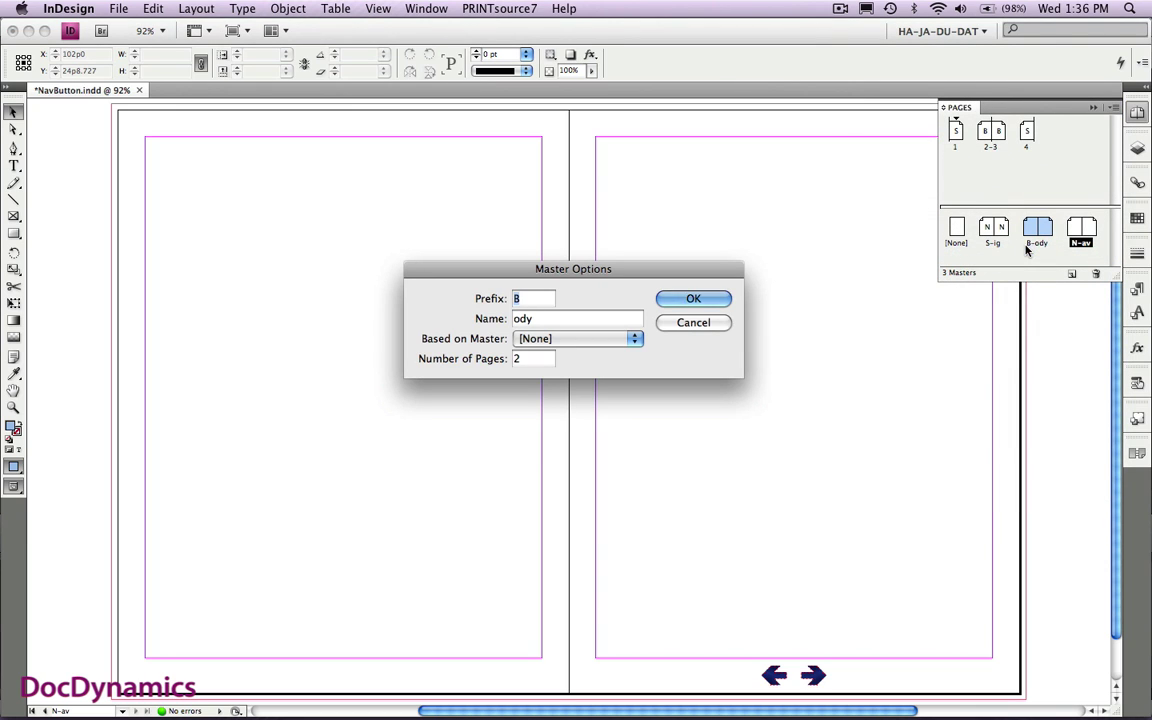
pyautogui.click(635, 340)
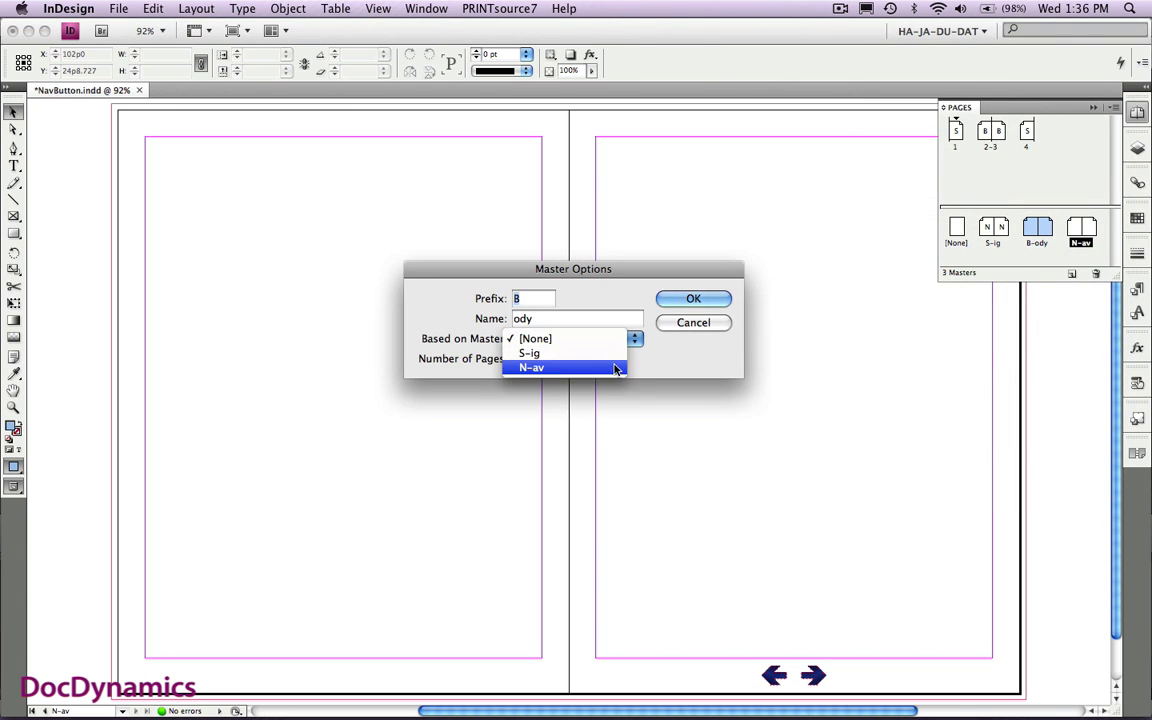
pyautogui.click(612, 370)
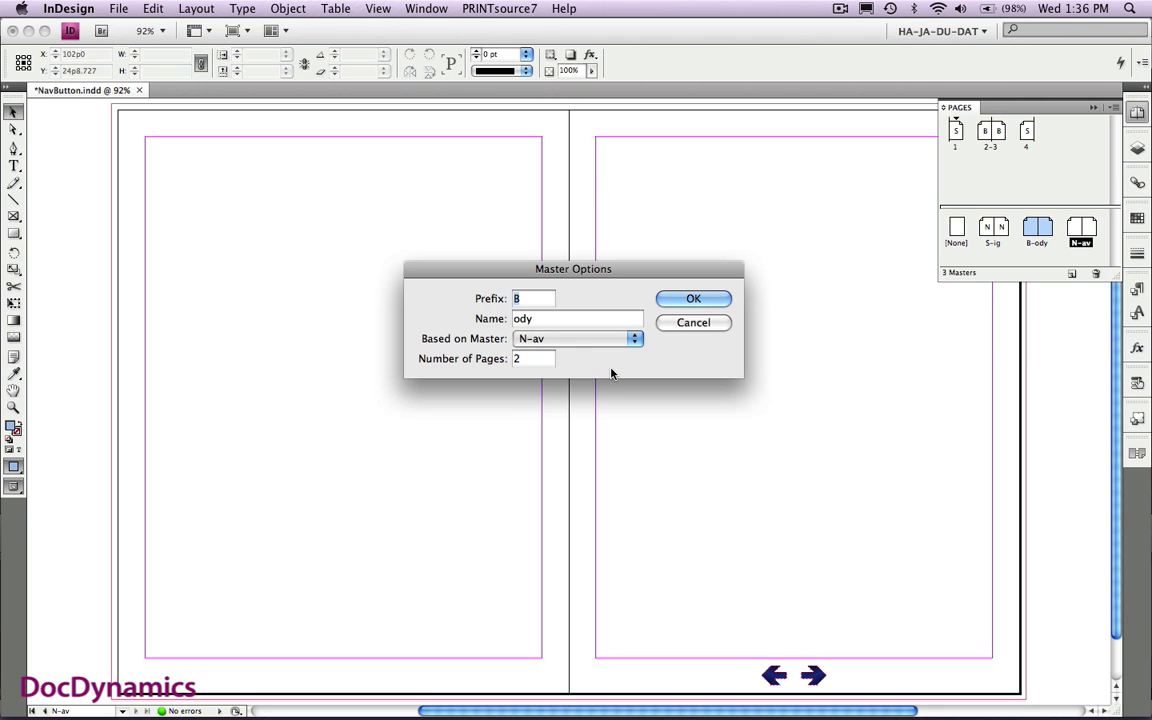
pyautogui.click(680, 301)
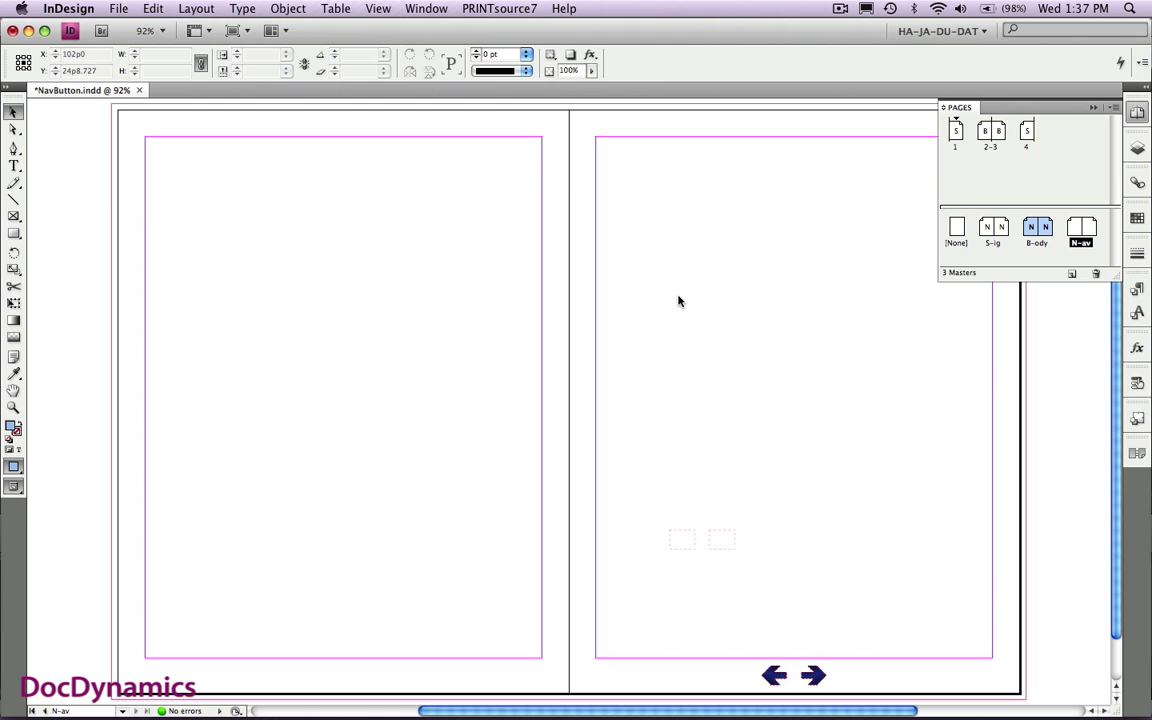
# Check page 1 and spread 2-3 for the navigation arrows inherited from the masters.
pyautogui.doubleClick(955, 133)
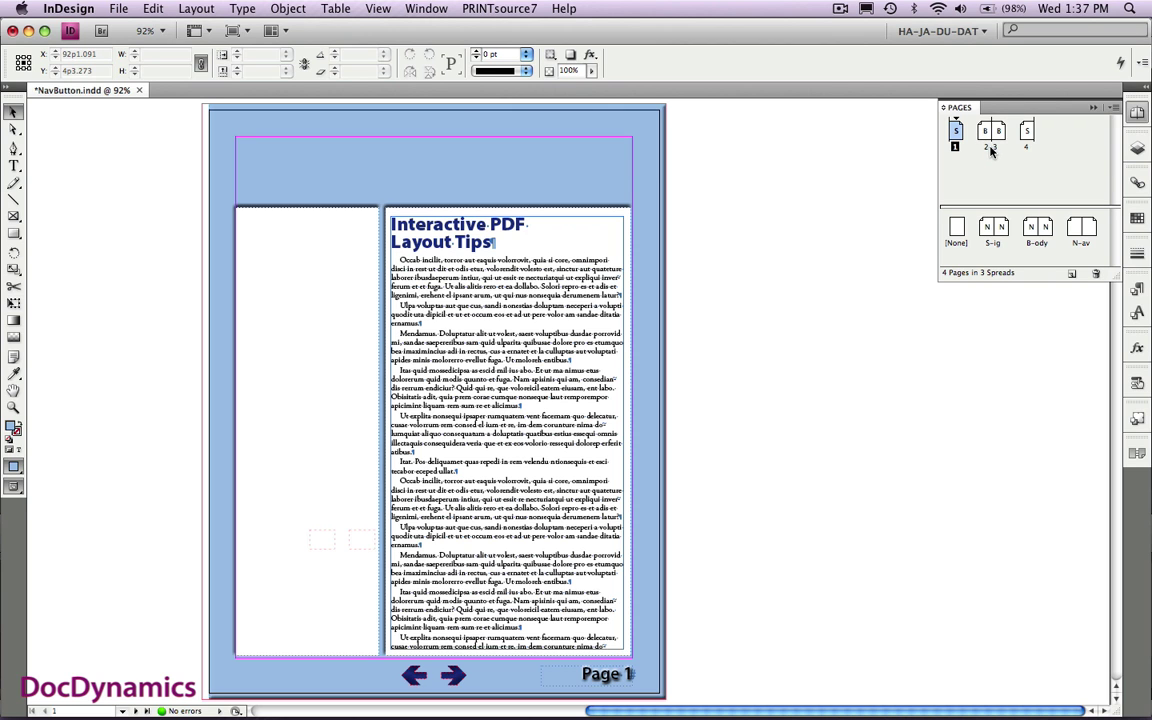
pyautogui.click(991, 150)
pyautogui.doubleClick(991, 148)
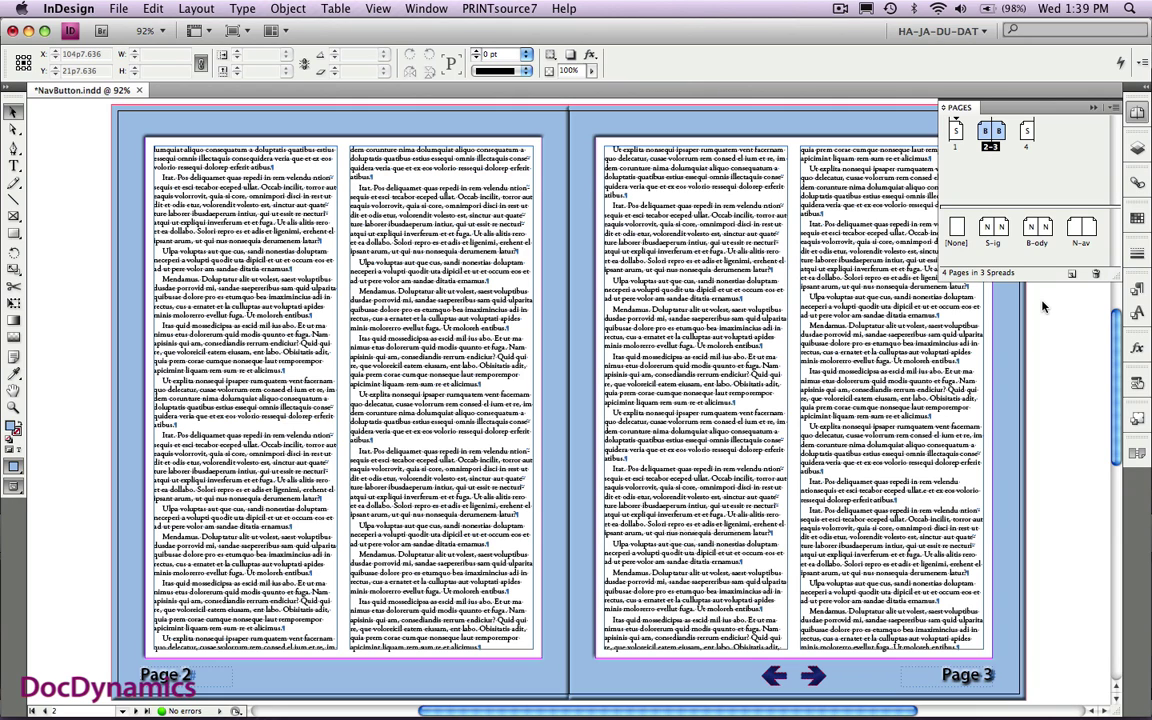
# On the N-av master, copy the arrow group straight across to the left page's bottom margin at X 25p6.
pyautogui.click(1082, 242)
pyautogui.doubleClick(1082, 238)
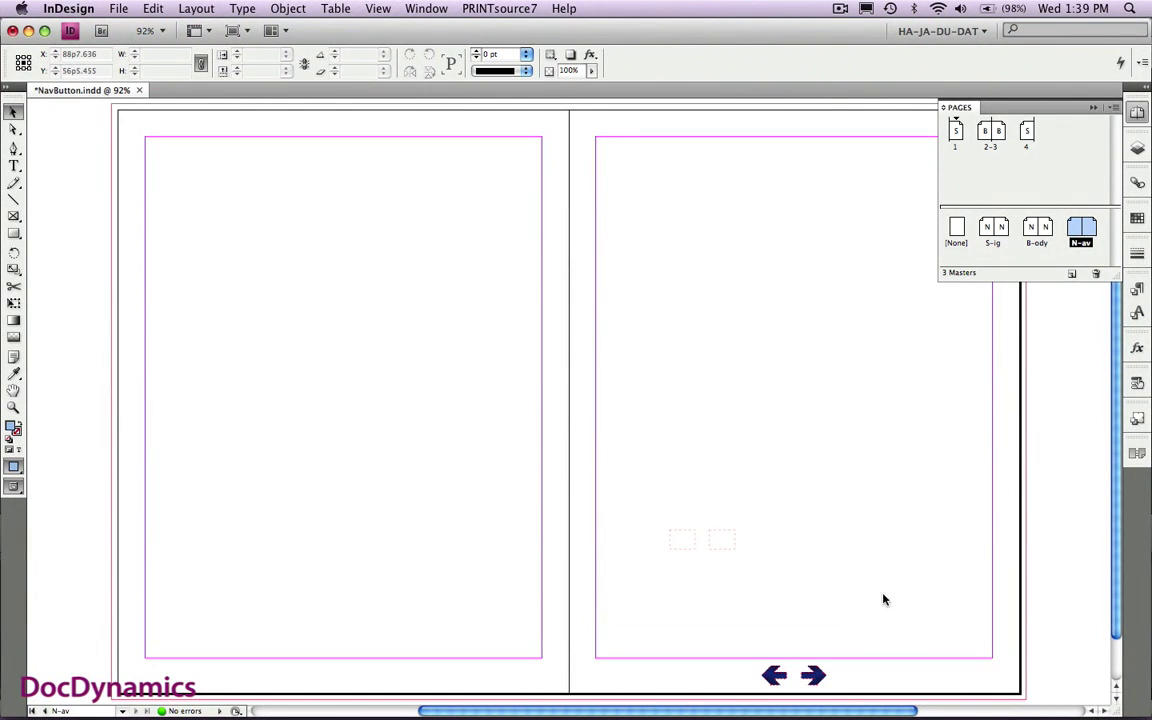
pyautogui.click(814, 675)
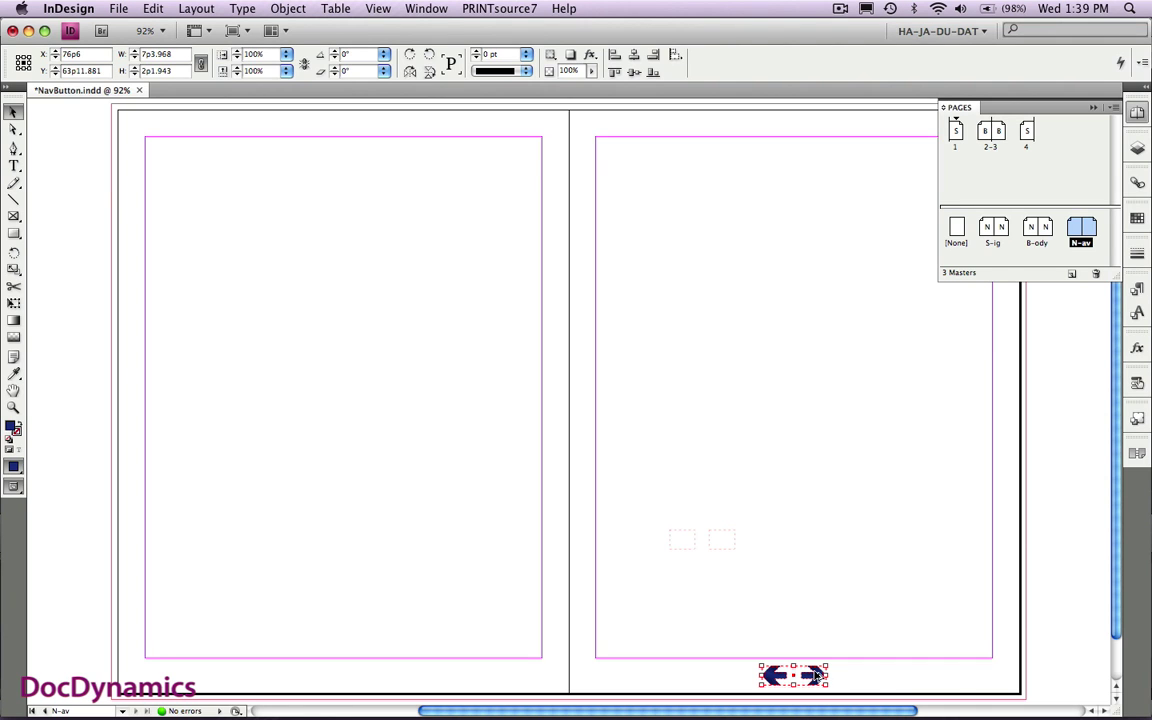
pyautogui.moveTo(816, 677); pyautogui.dragTo(365, 675)
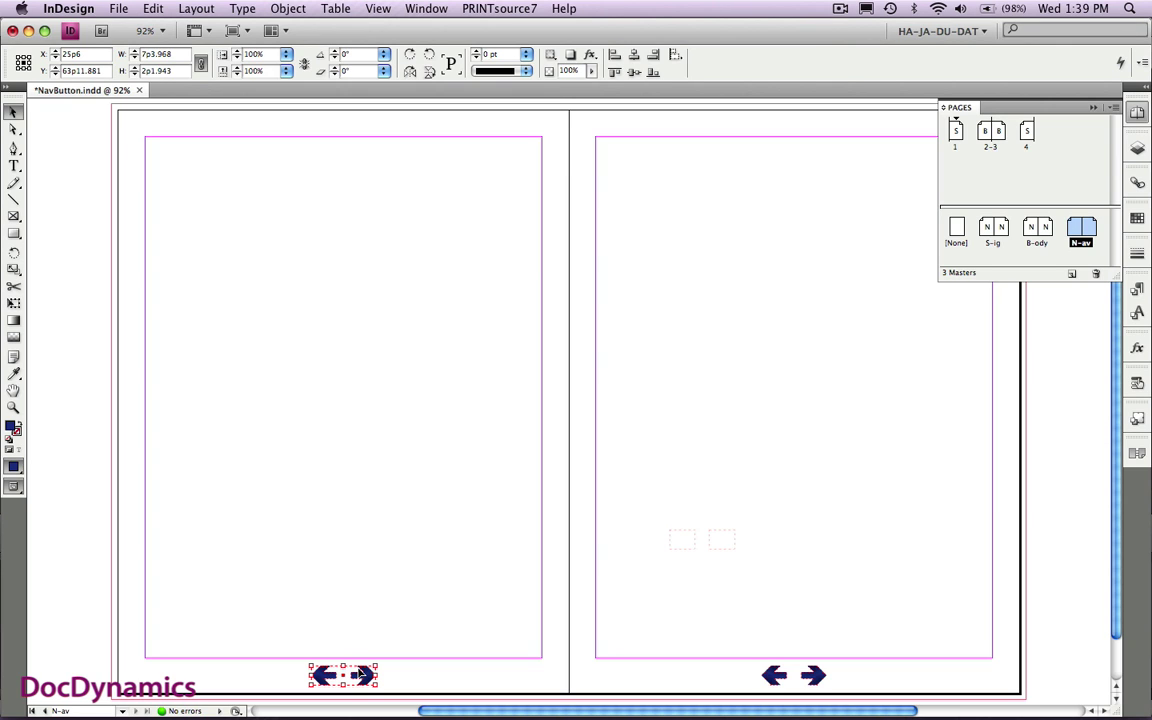
# Ungroup the arrow buttons on both pages of the N-av master.
pyautogui.press('super+shift+g')
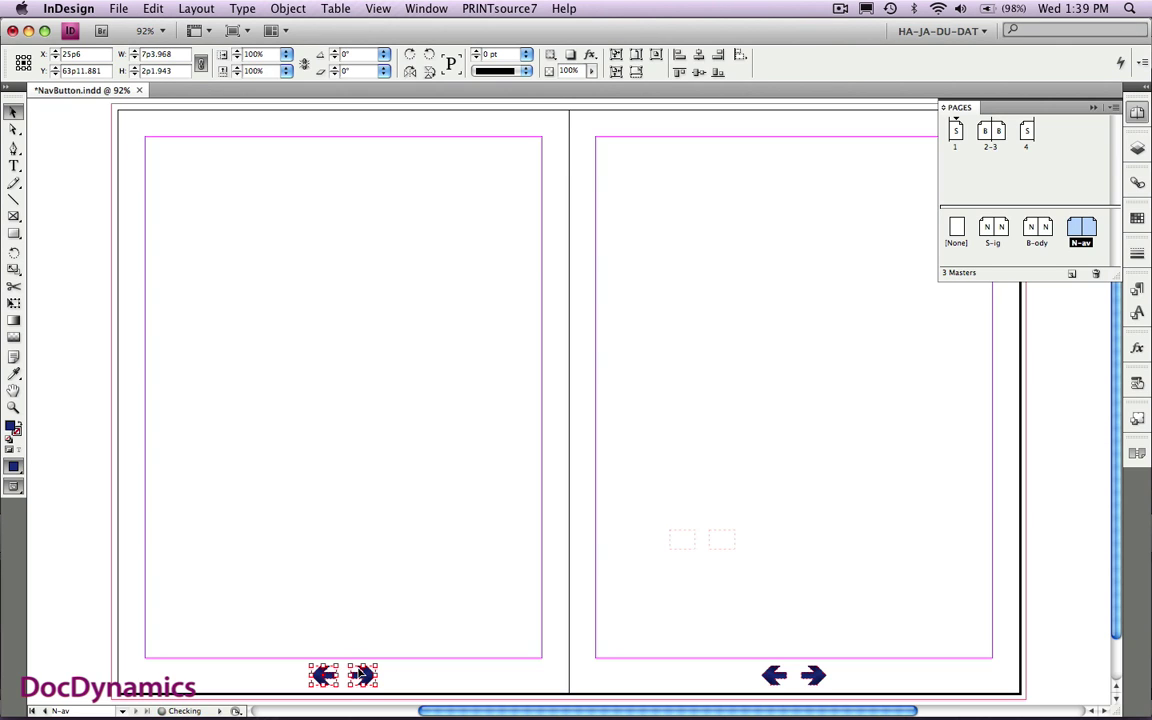
pyautogui.click(771, 676)
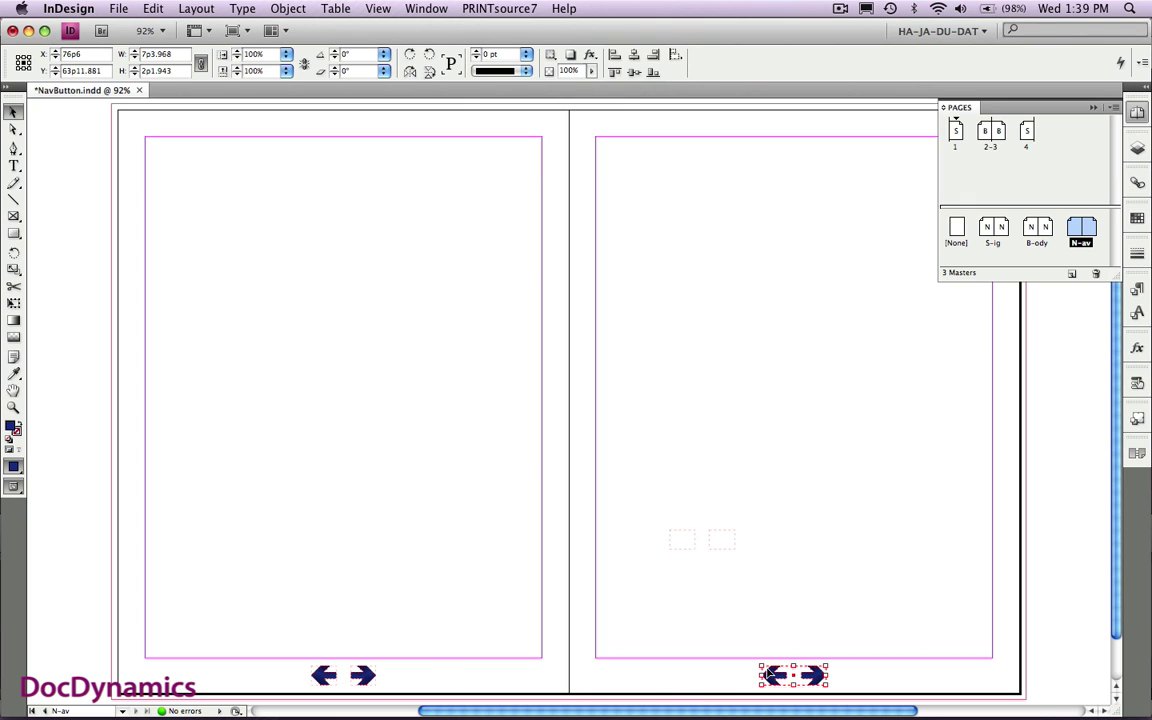
pyautogui.press('super+shift+g')
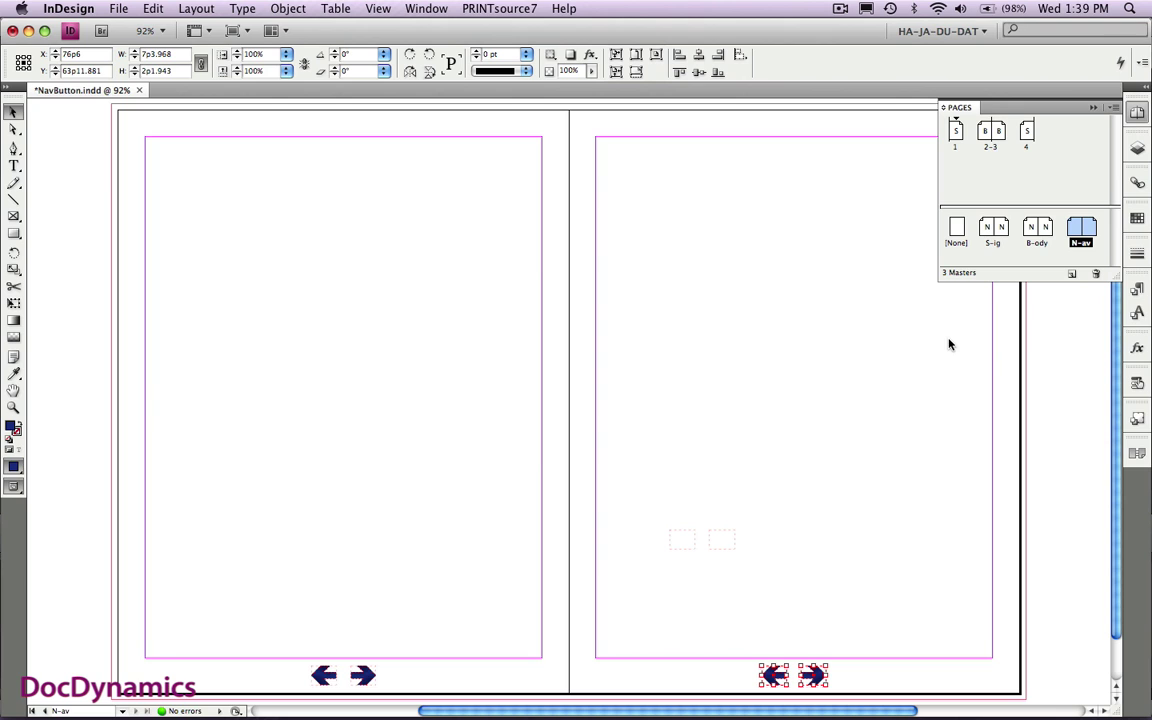
# Open a second window of the NavButton document beside the first.
pyautogui.click(425, 9)
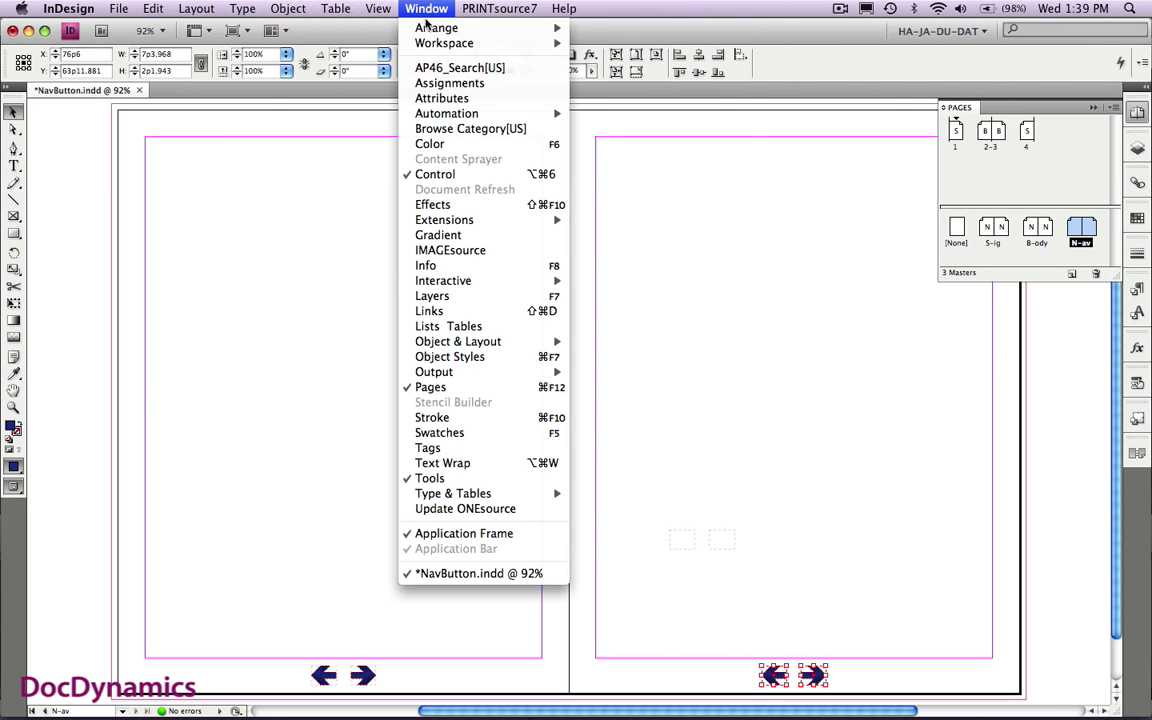
pyautogui.moveTo(426, 27)
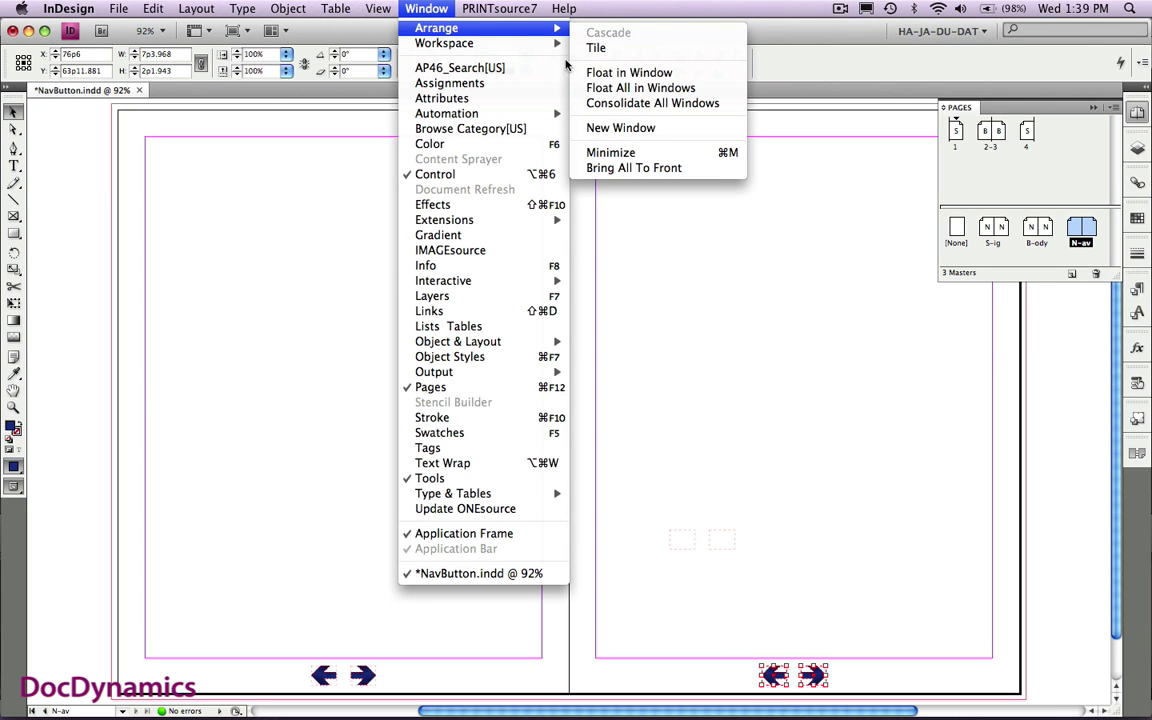
pyautogui.click(606, 128)
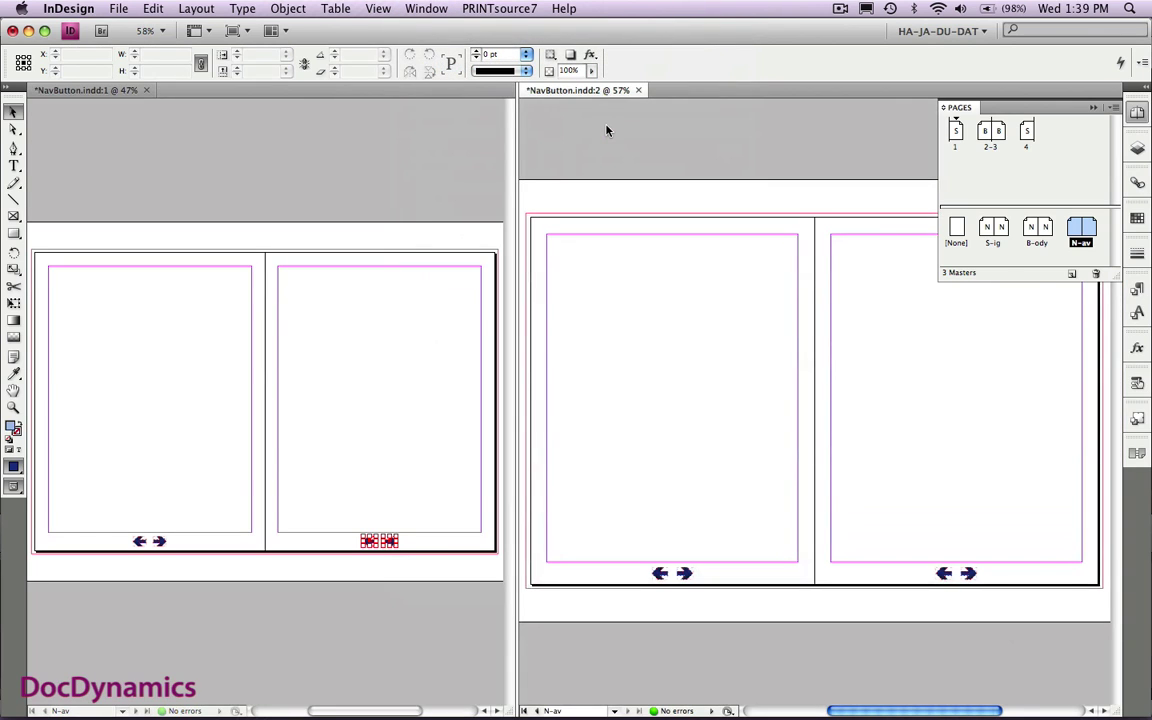
# Check spread 2-3, page 1 and page 4 in the second window for the ungrouped navigation arrows.
pyautogui.doubleClick(991, 146)
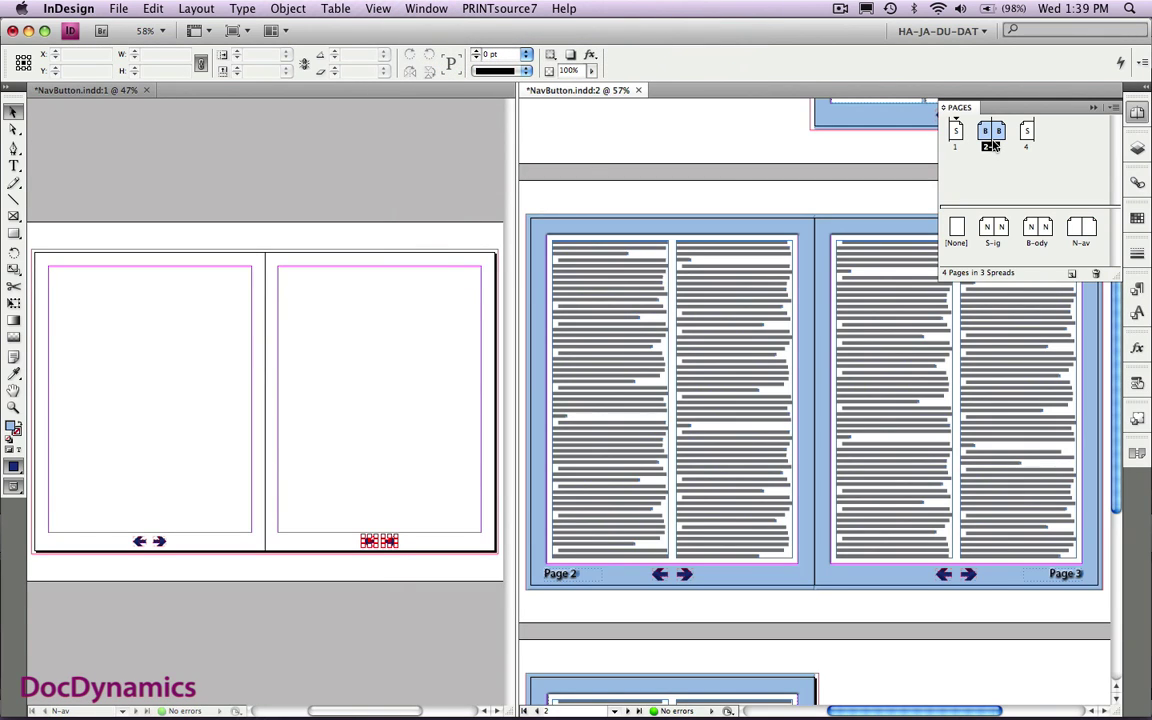
pyautogui.doubleClick(956, 131)
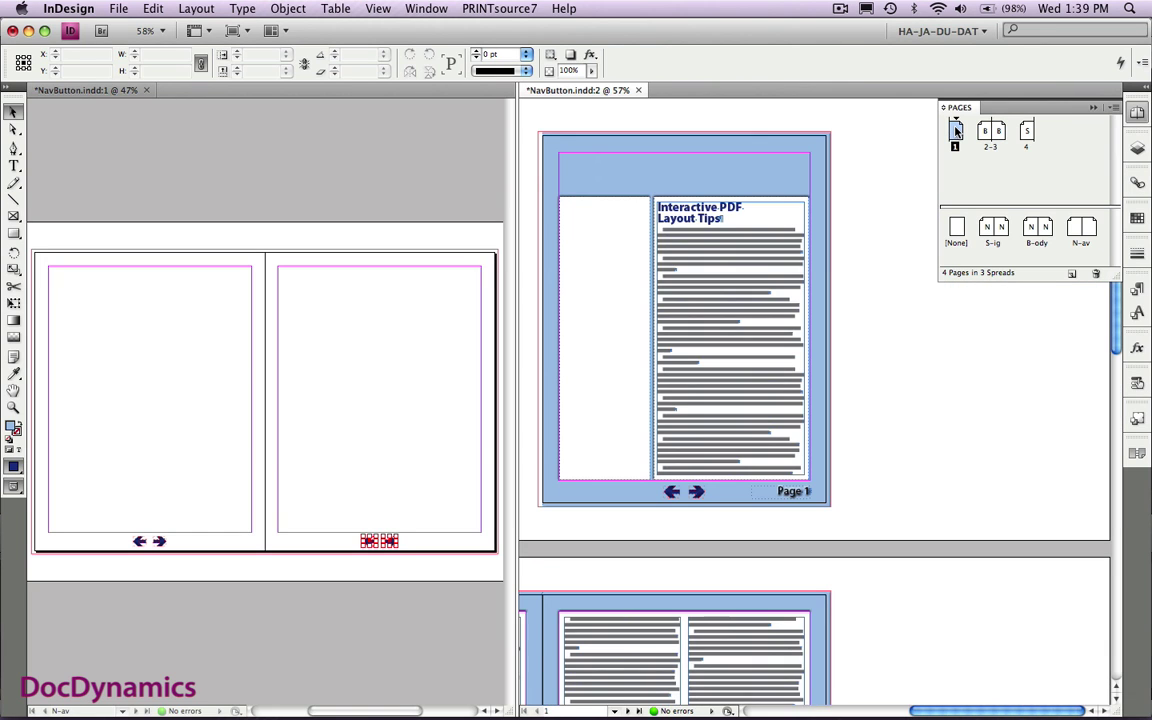
pyautogui.doubleClick(1027, 133)
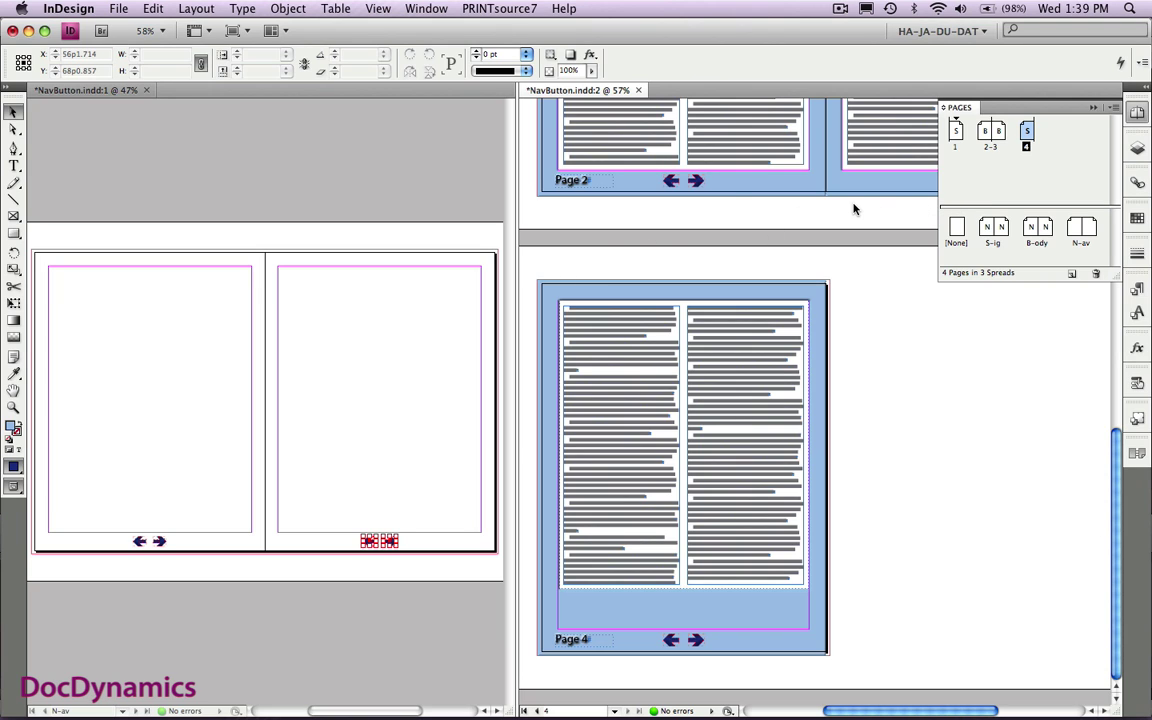
# Close the first NavButton window and remove the next-page arrow from page 4.
pyautogui.click(147, 90)
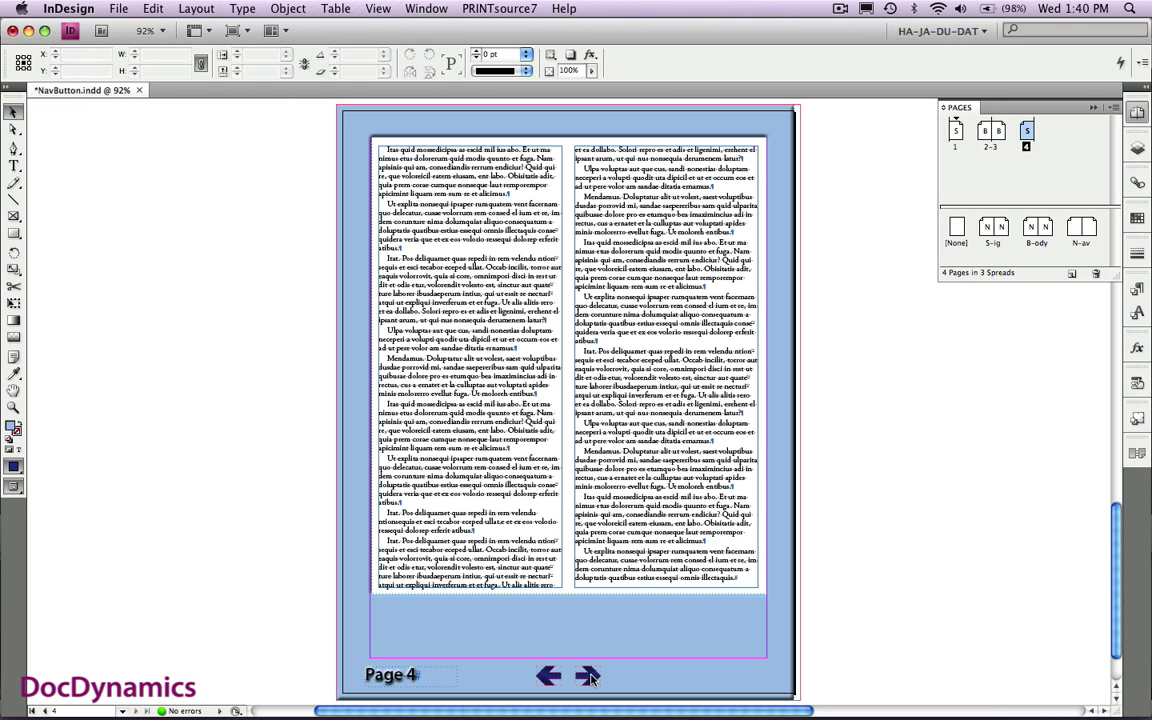
pyautogui.click(591, 678)
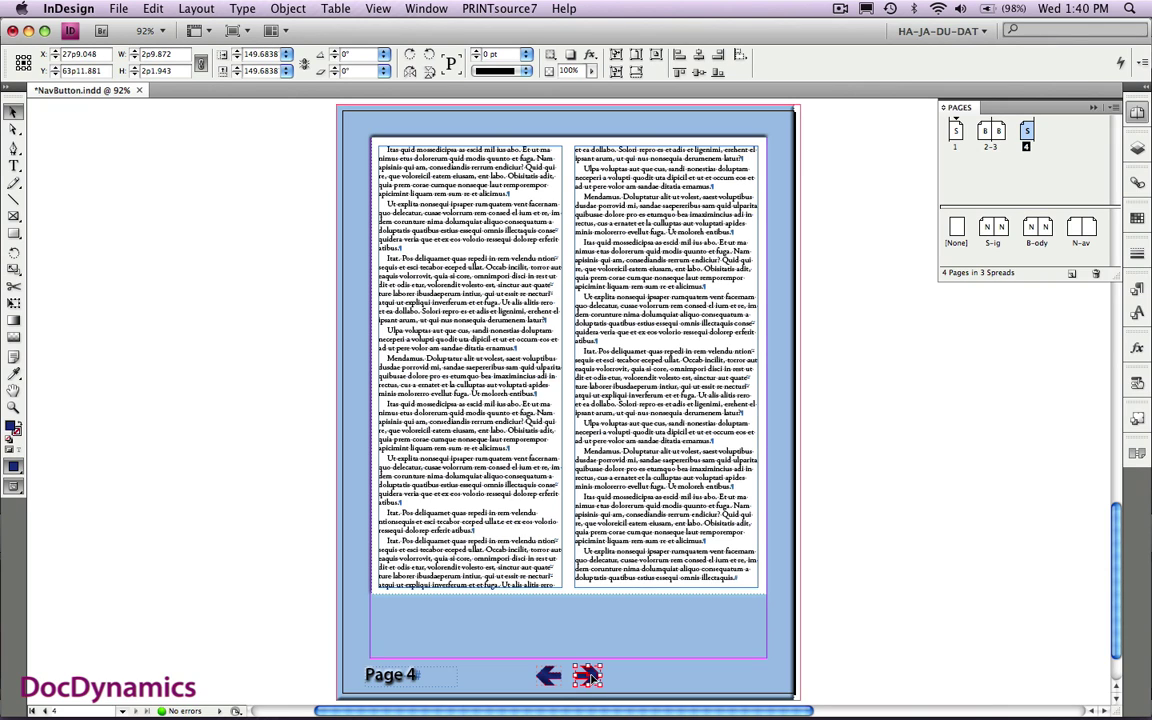
pyautogui.press('super+x')
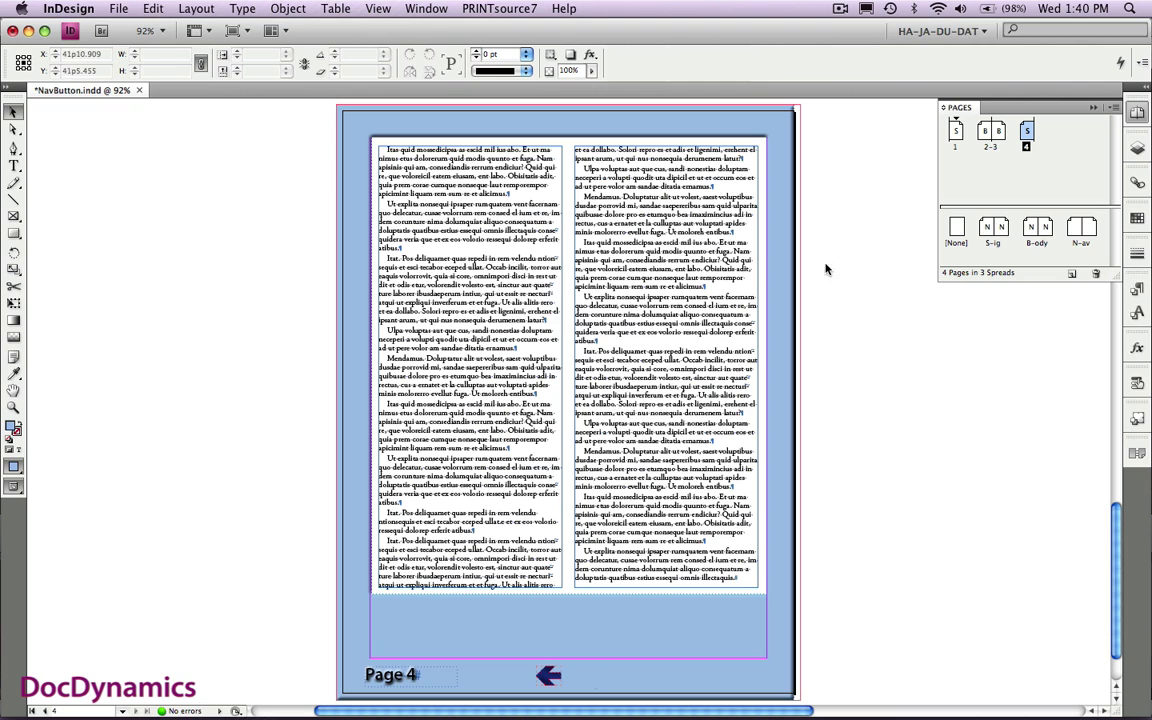
# Delete the previous-page arrow from page 1.
pyautogui.doubleClick(955, 131)
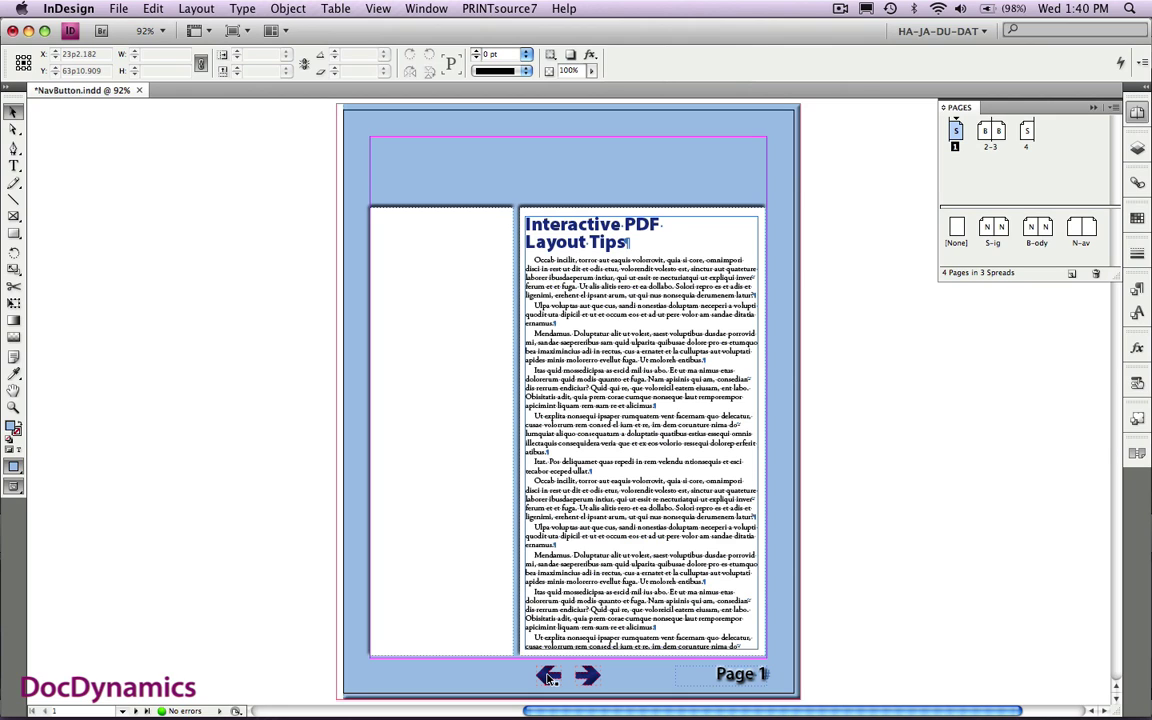
pyautogui.click(548, 677)
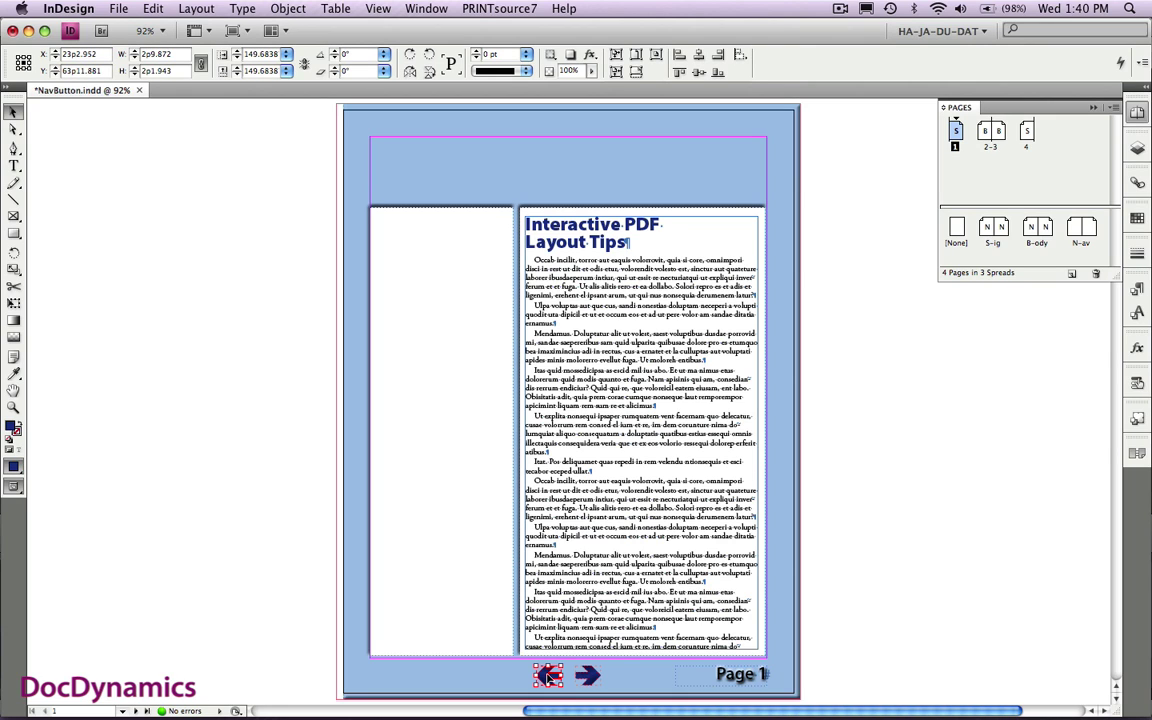
pyautogui.press('Delete')
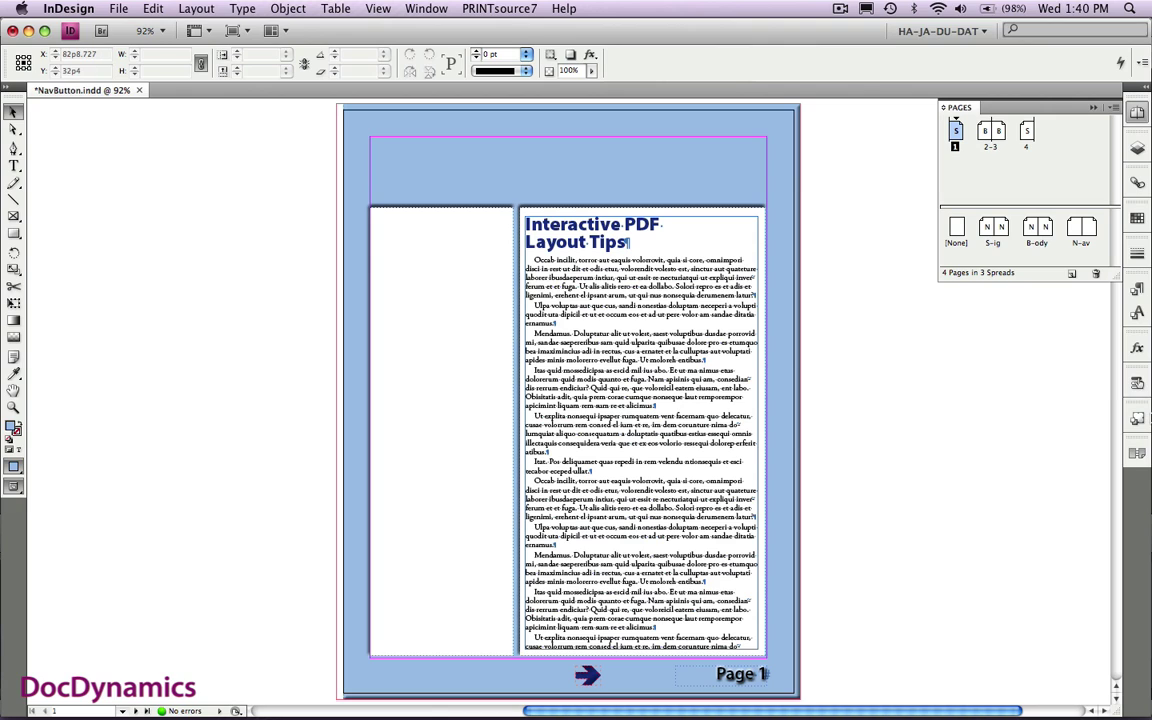
# Set the page transition to Uncover with direction Down and Medium speed, and apply it to all spreads.
pyautogui.click(1137, 455)
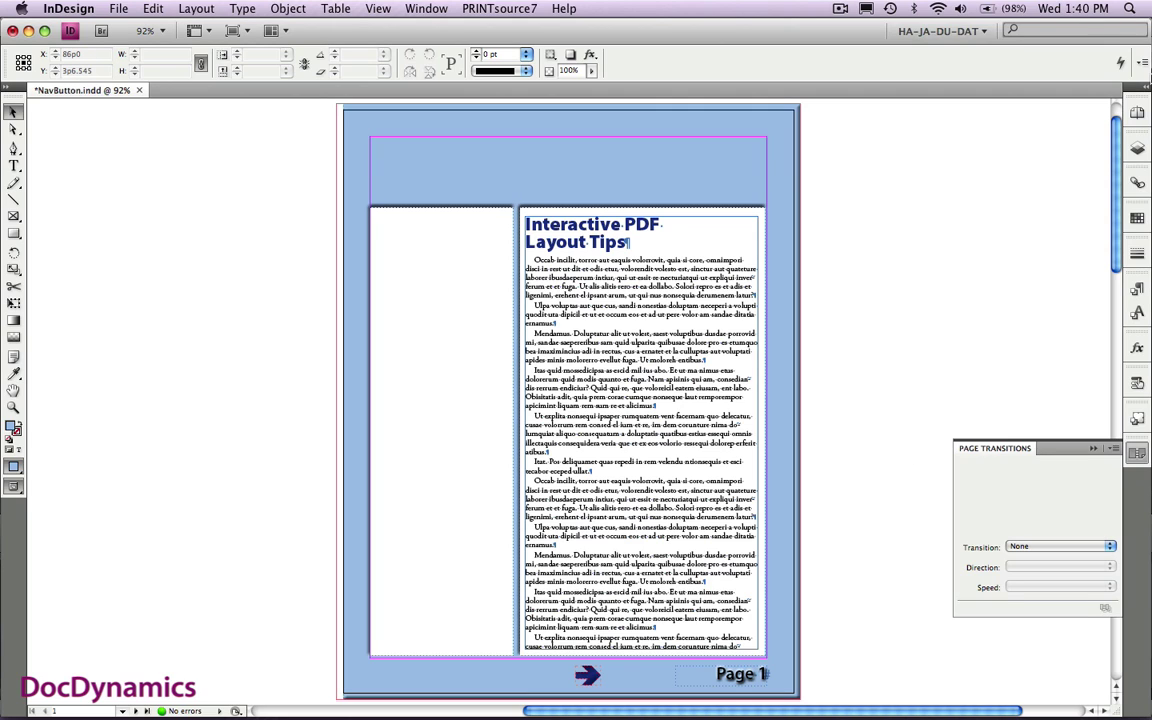
pyautogui.click(1132, 114)
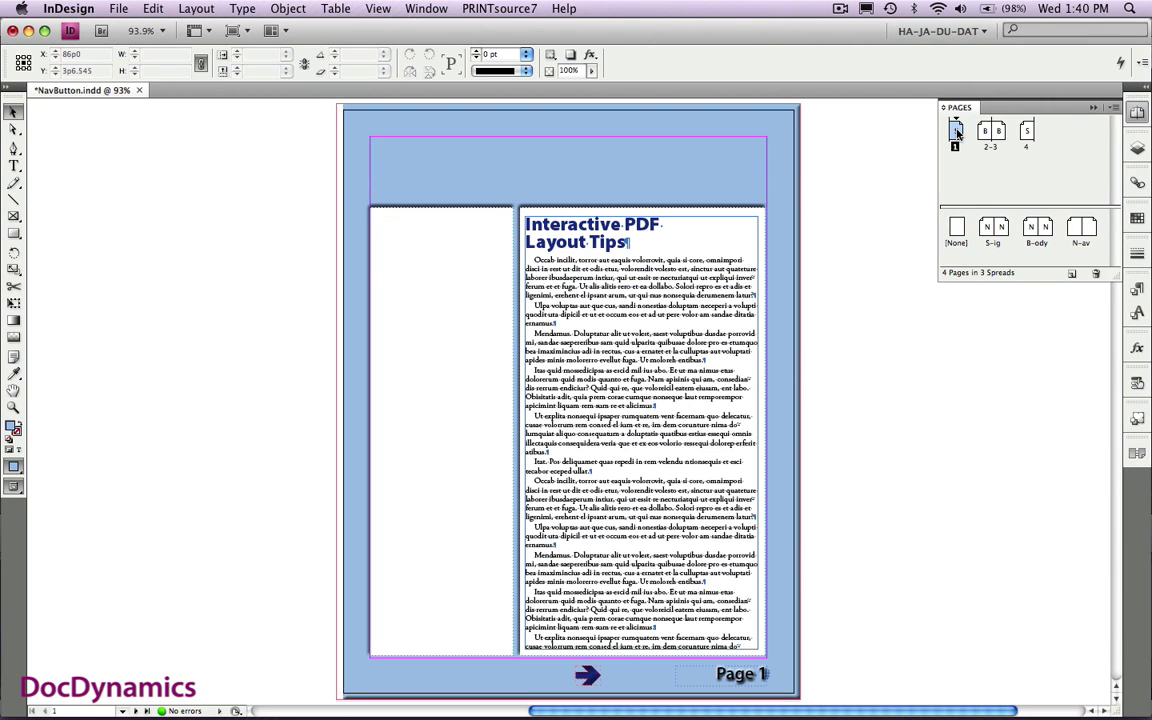
pyautogui.doubleClick(956, 133)
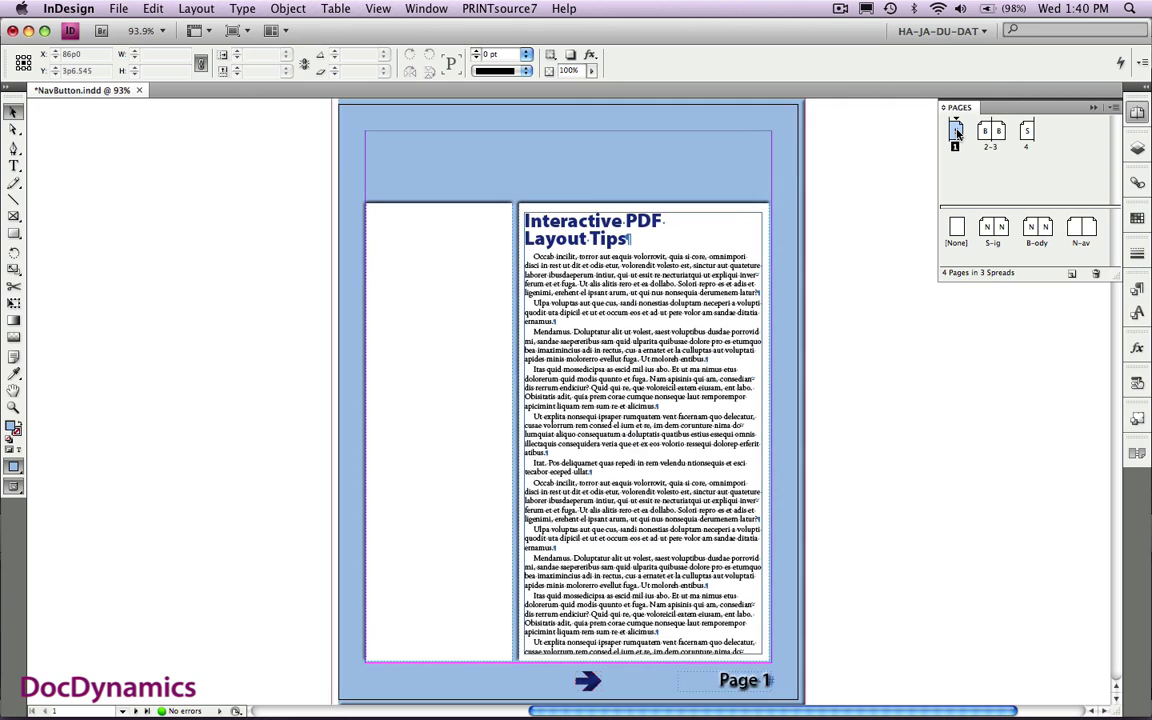
pyautogui.click(1137, 453)
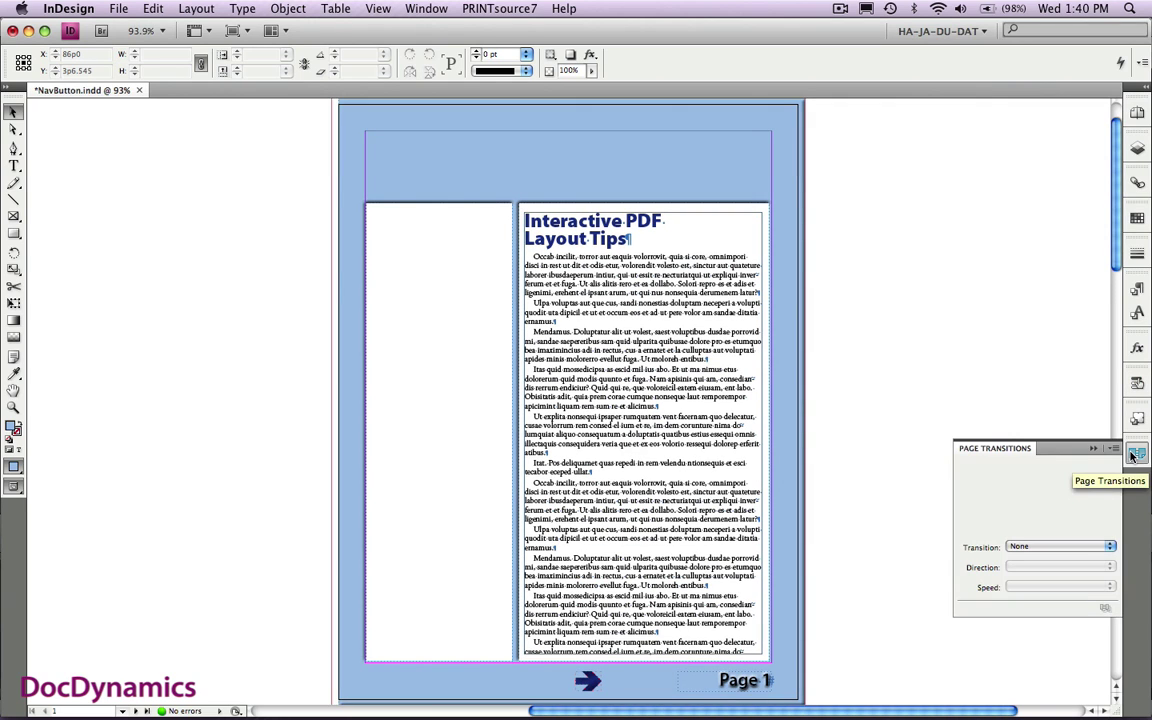
pyautogui.click(1097, 549)
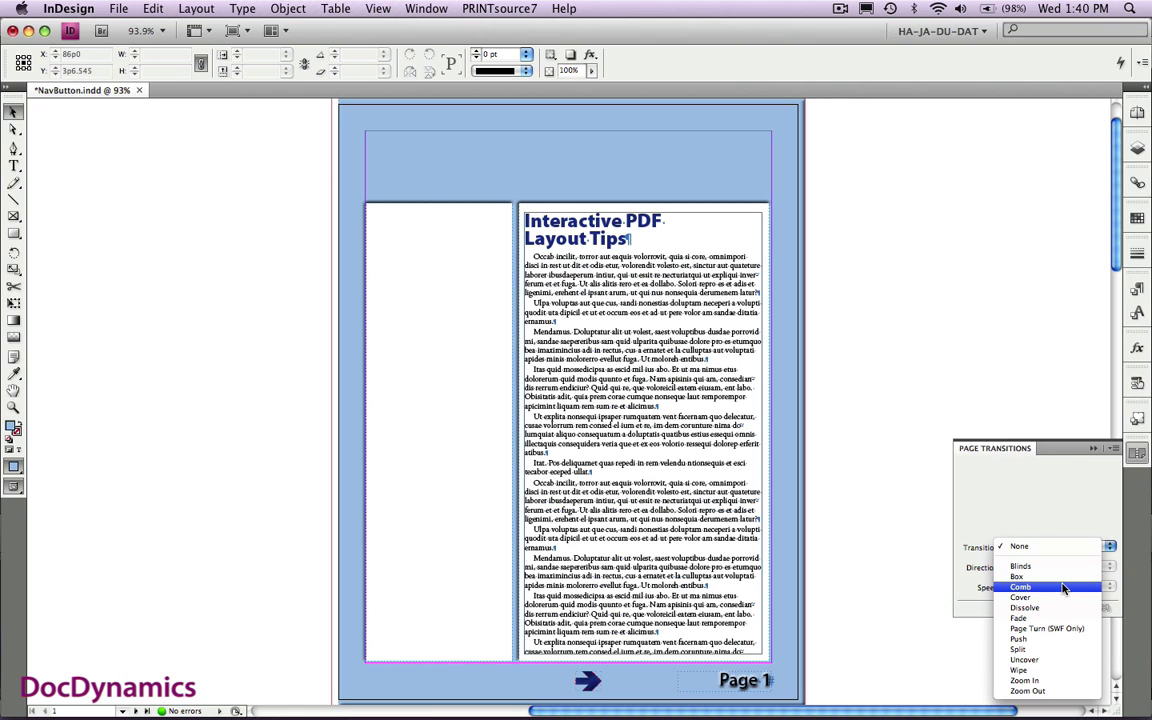
pyautogui.click(1060, 666)
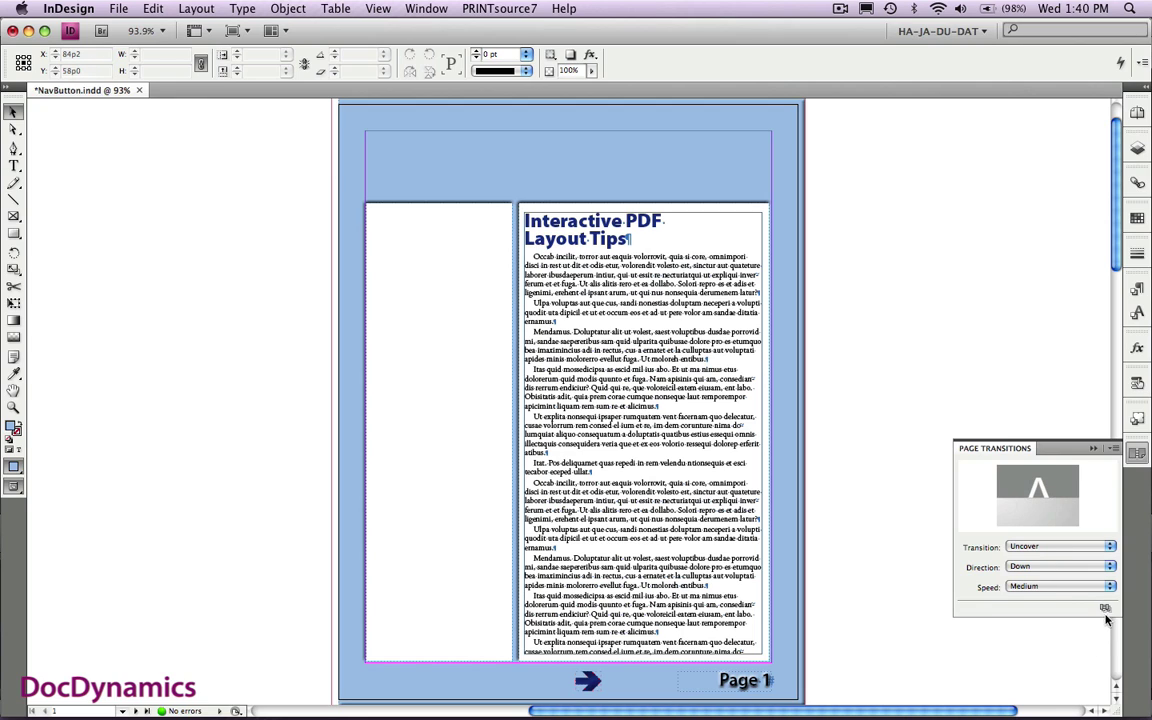
pyautogui.click(1106, 610)
# Export all pages to Adobe PDF as NavButton.pdf with interactive elements included, replacing the existing file.
pyautogui.press('super+e')
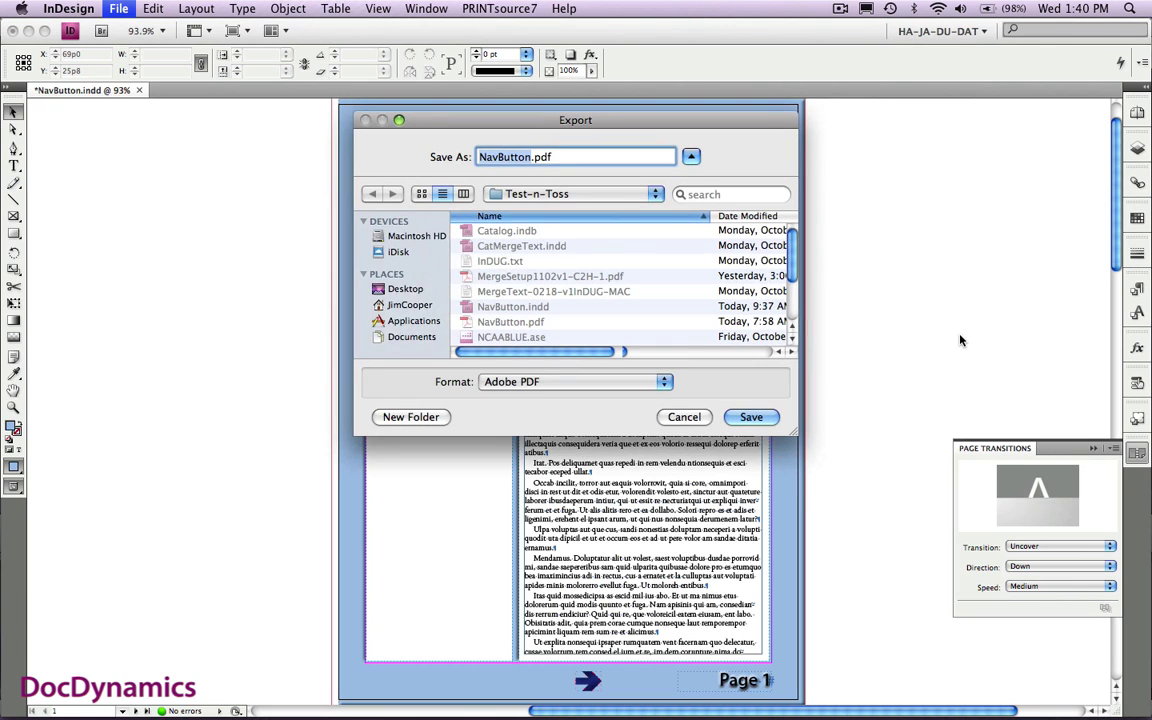
pyautogui.click(757, 418)
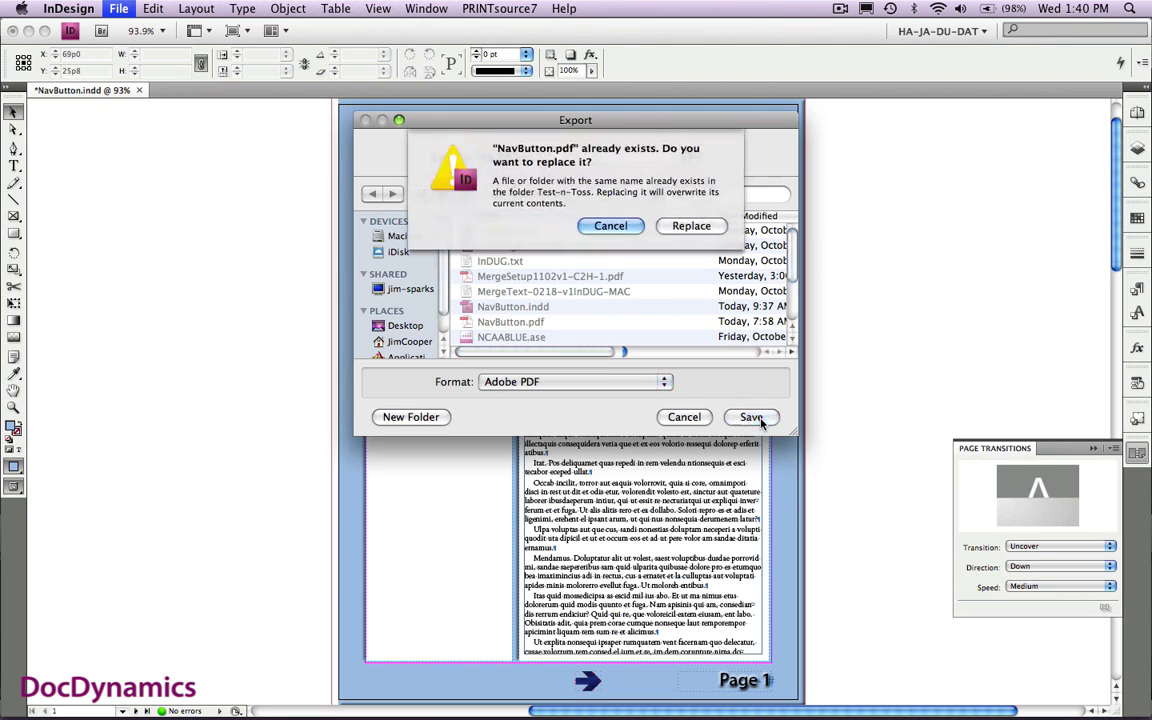
pyautogui.click(683, 228)
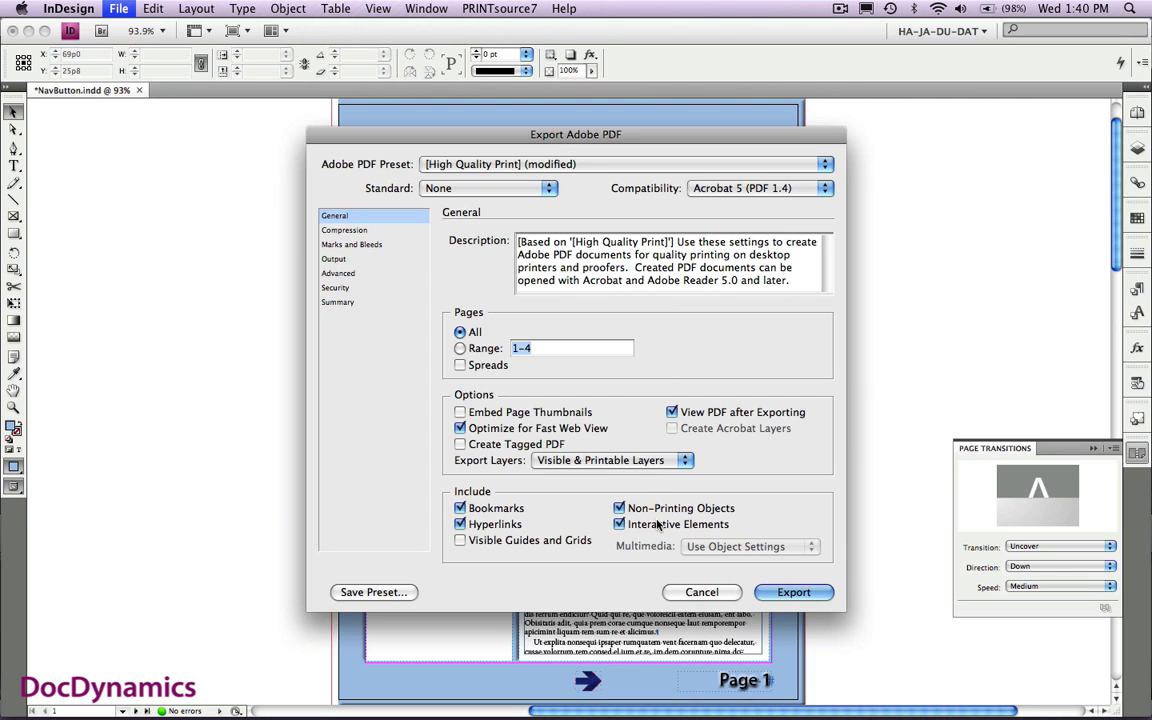
pyautogui.click(786, 593)
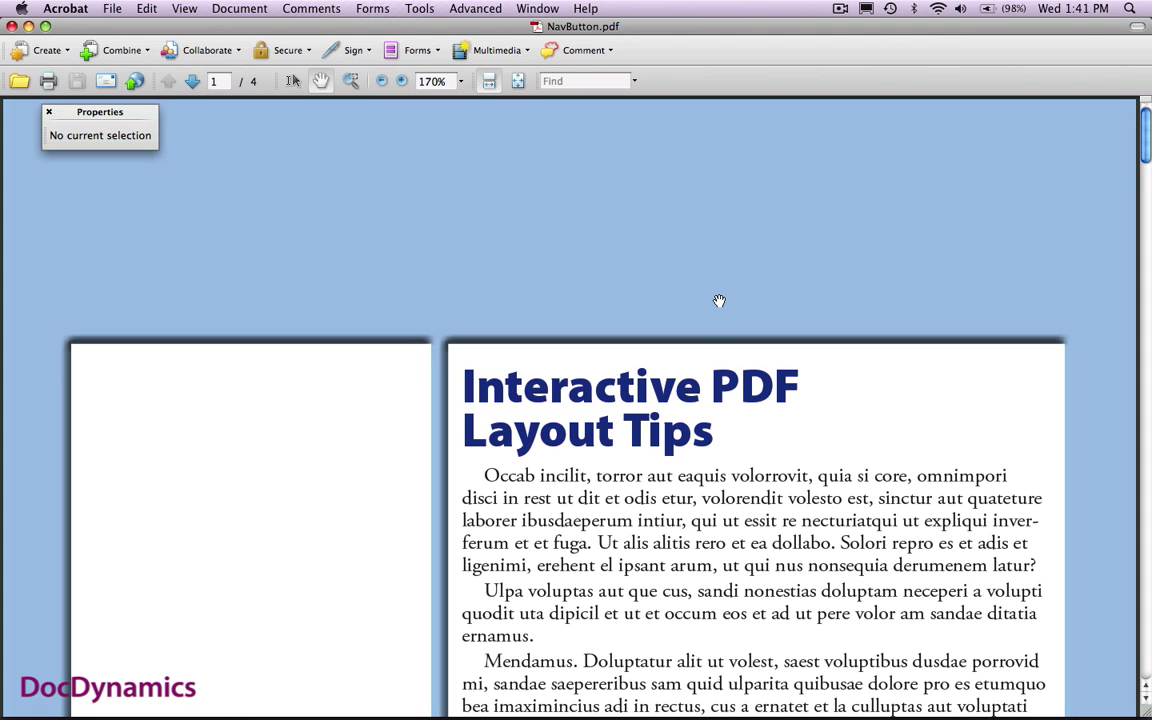
# View the exported PDF full screen in Acrobat and test the next- and previous-page arrows through to page 4.
pyautogui.press('super+l')
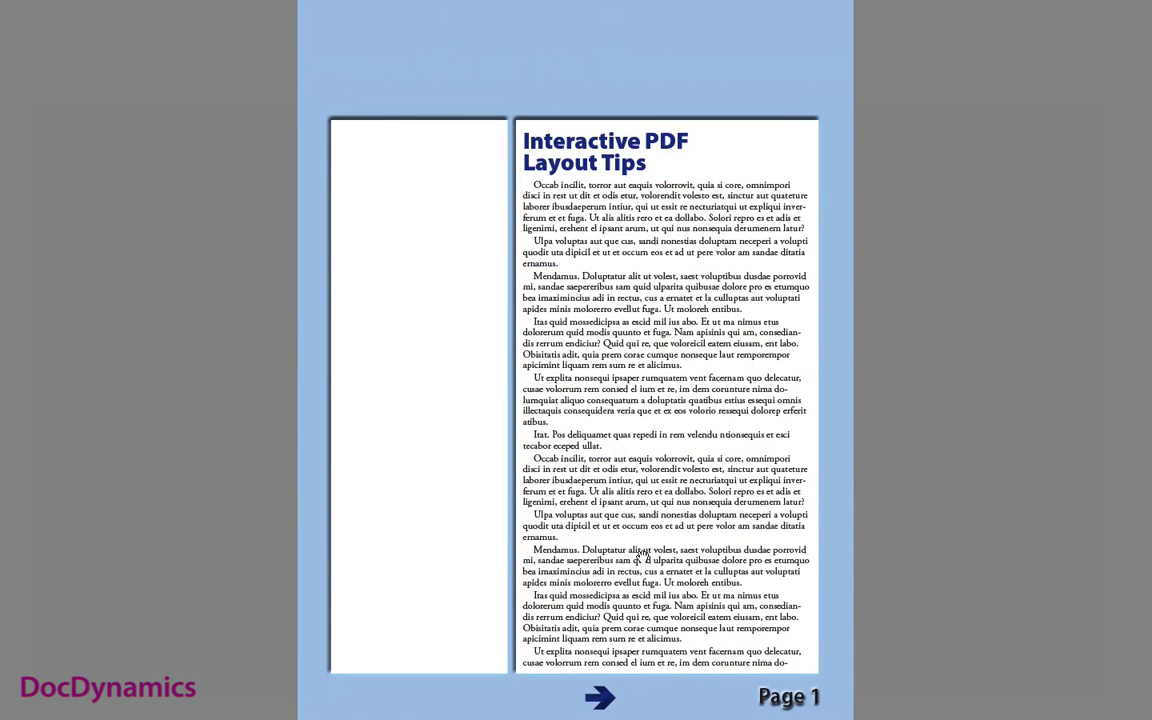
pyautogui.click(602, 700)
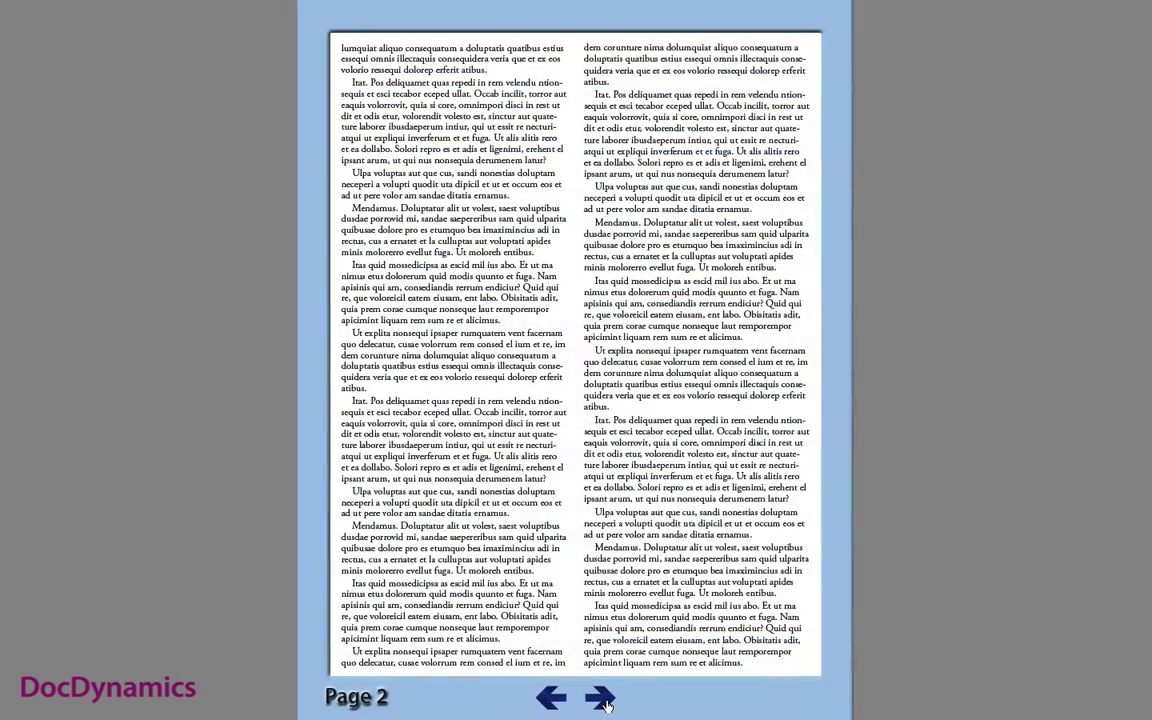
pyautogui.click(603, 701)
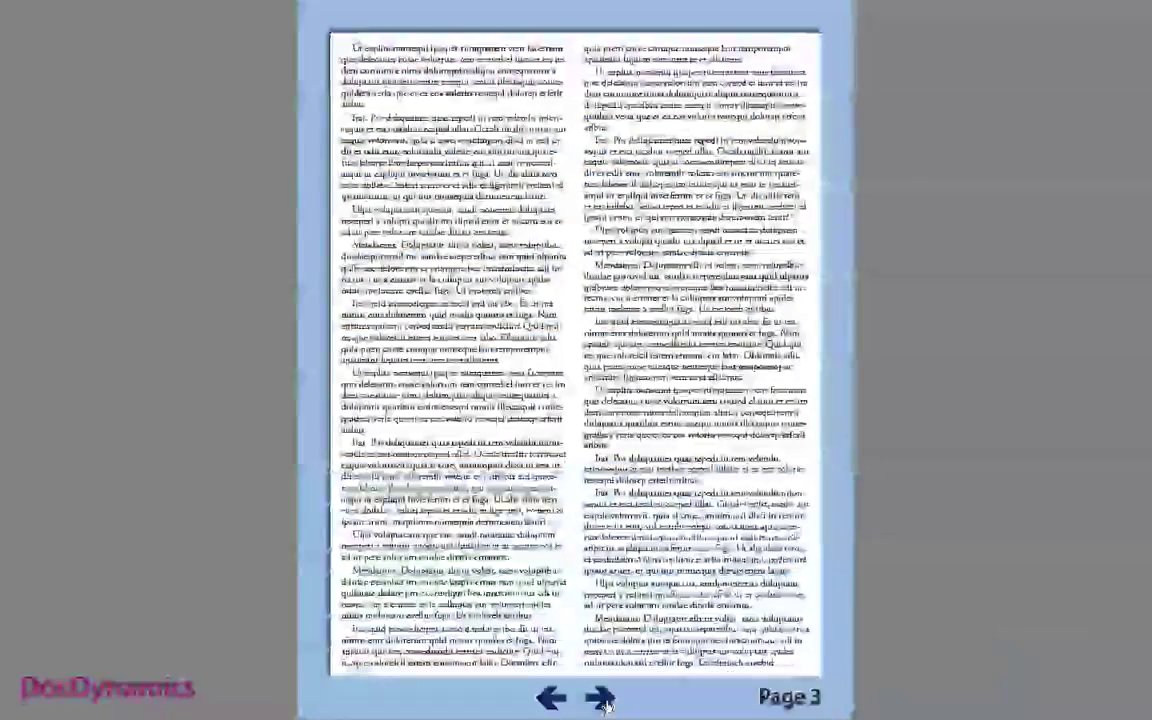
pyautogui.click(548, 700)
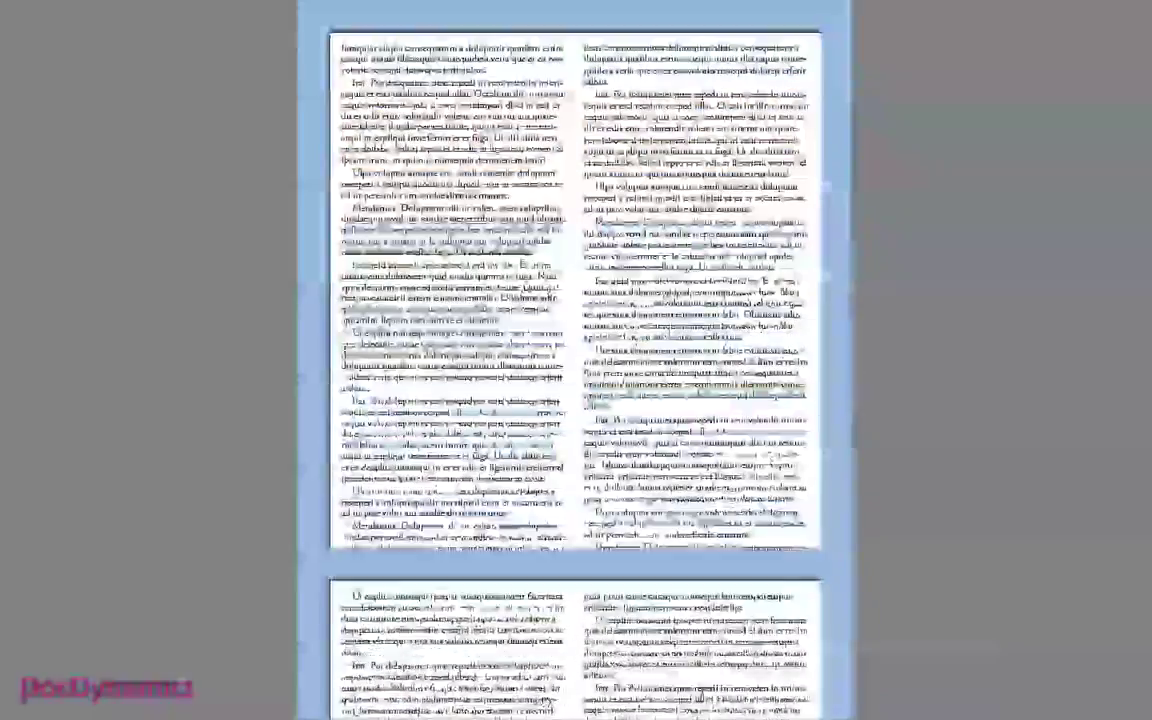
pyautogui.click(602, 699)
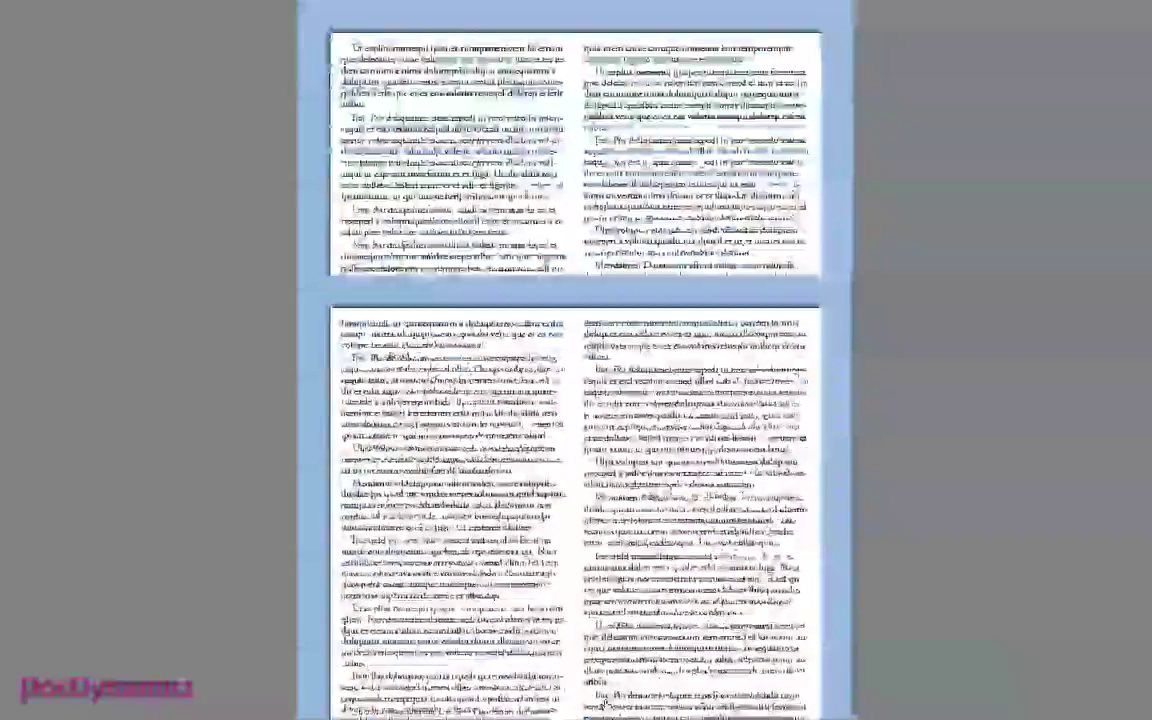
pyautogui.click(603, 697)
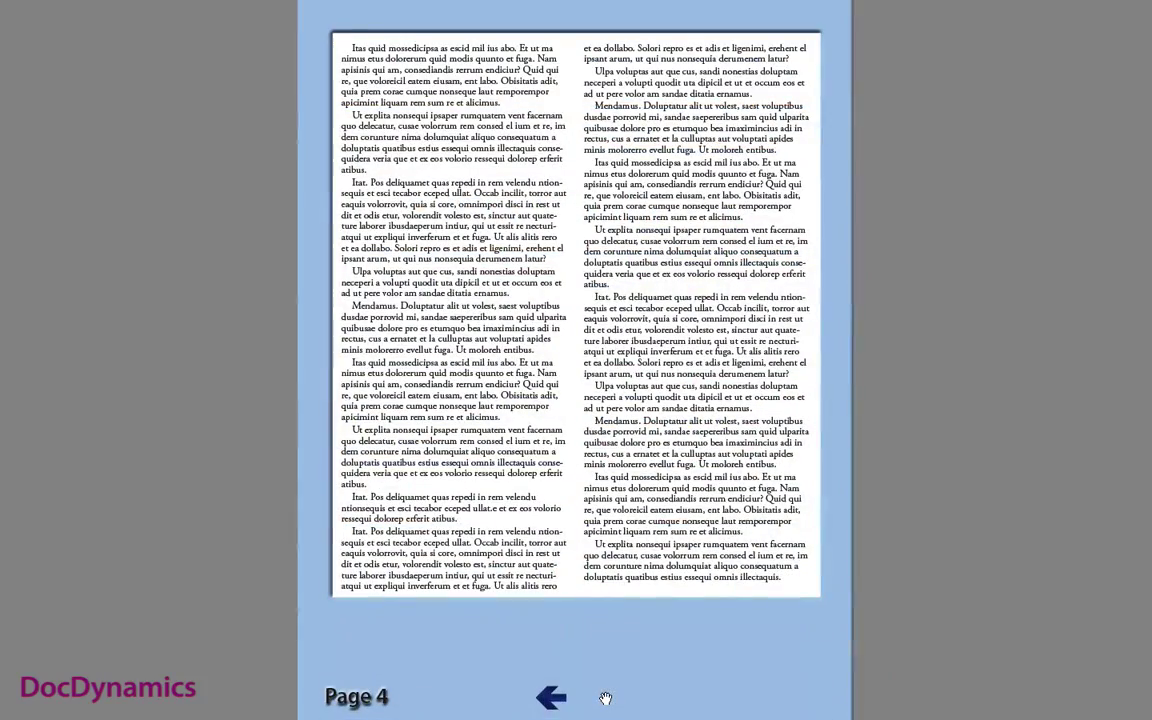